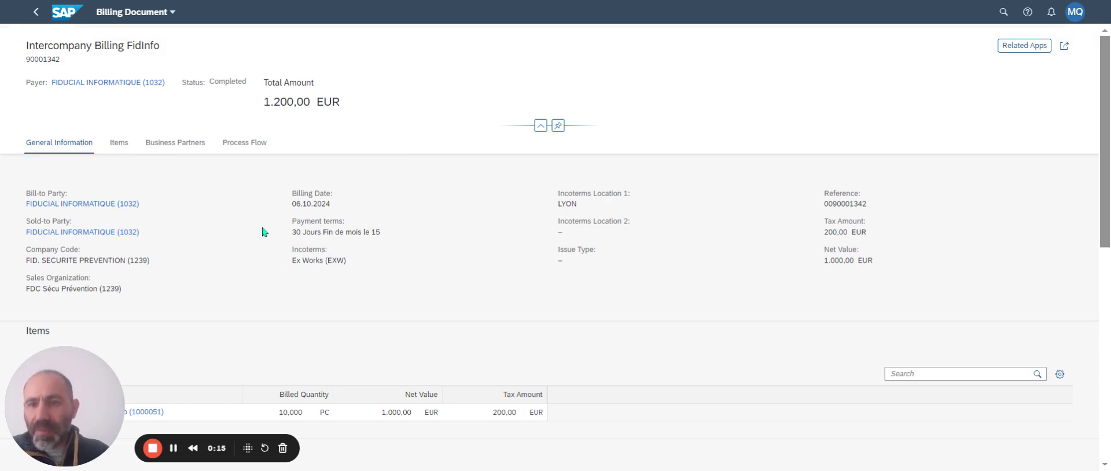
- Show the intercompany billing document's process flow and copy its document number
{"action": "left_click", "coordinate": [239, 144]}
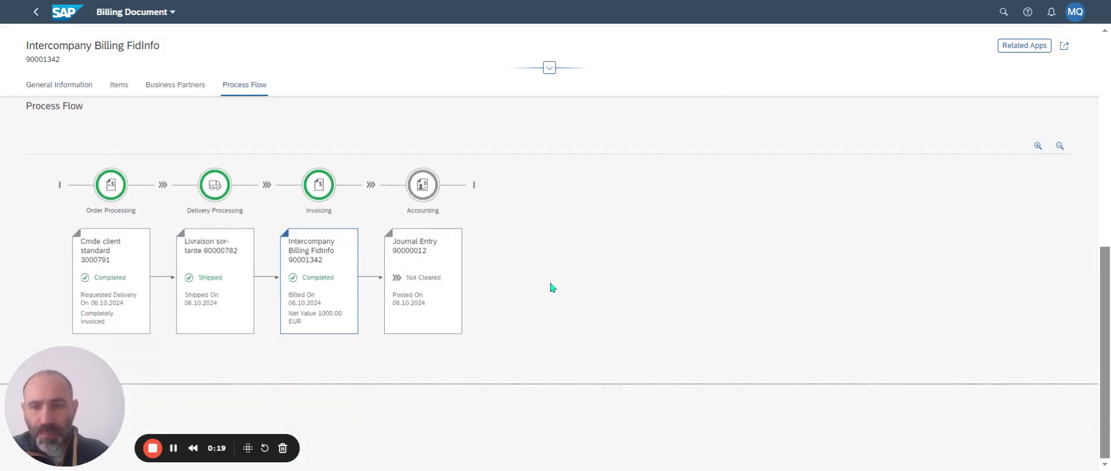
{"action": "double_click", "coordinate": [43, 58]}
{"action": "key", "text": "ctrl+c"}
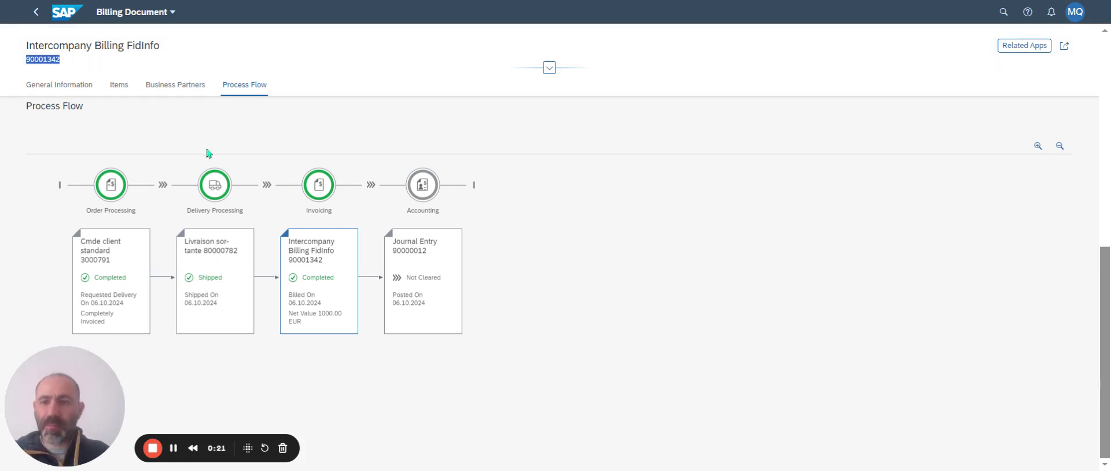
- Leave the billing document, return to the home page and open the Manage Billing Documents app
{"action": "left_click", "coordinate": [36, 12]}
{"action": "scroll", "coordinate": [538, 203], "scroll_direction": "up", "scroll_amount": 2}
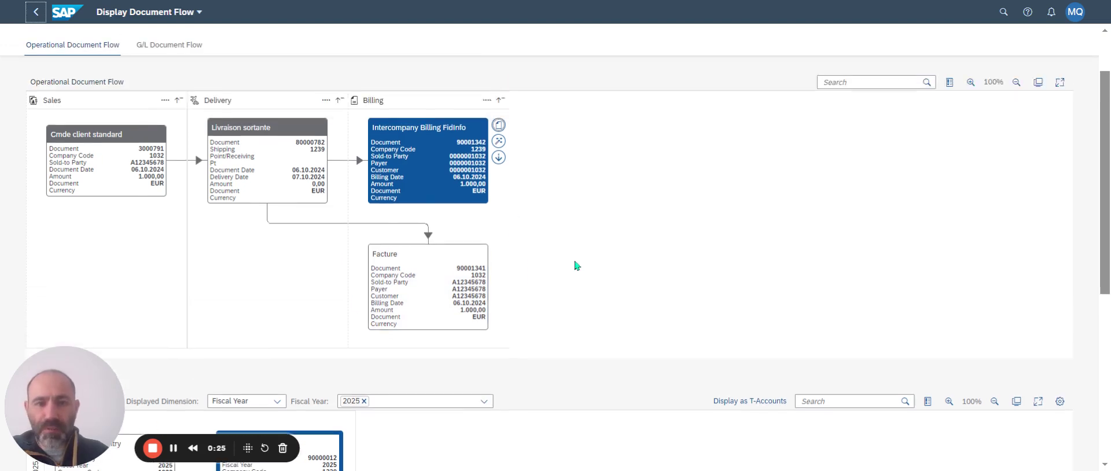
{"action": "left_click", "coordinate": [64, 11]}
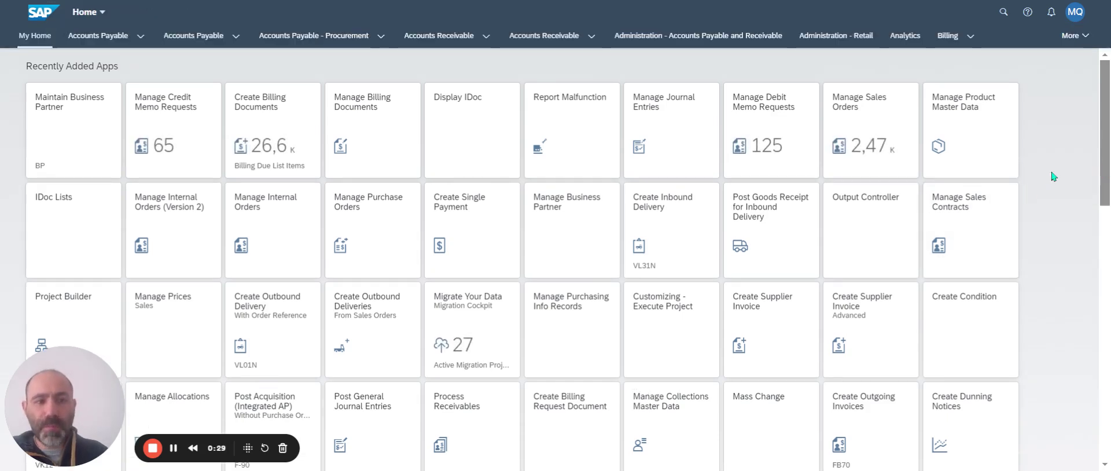
{"action": "left_click", "coordinate": [349, 115]}
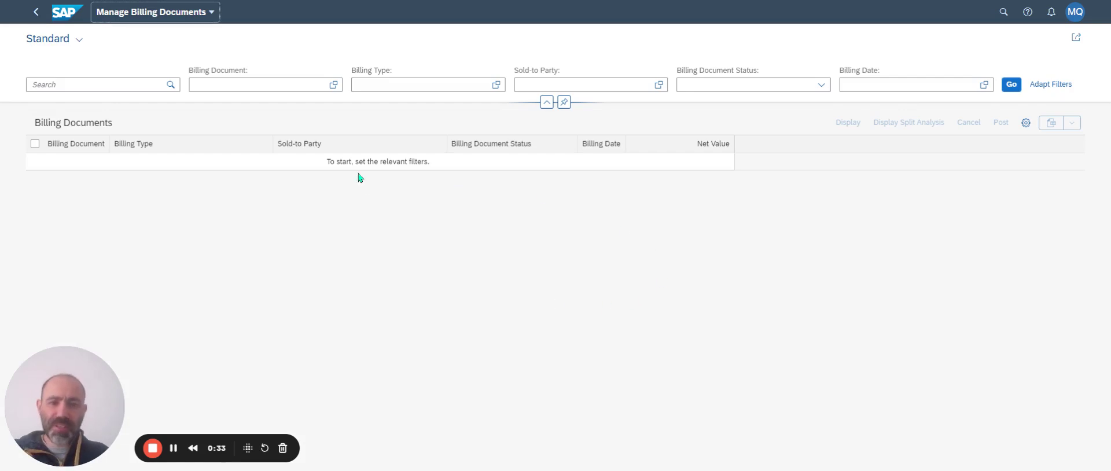
- Filter the billing documents list by the copied billing document number
{"action": "left_click", "coordinate": [207, 86]}
{"action": "key", "text": "ctrl+v"}
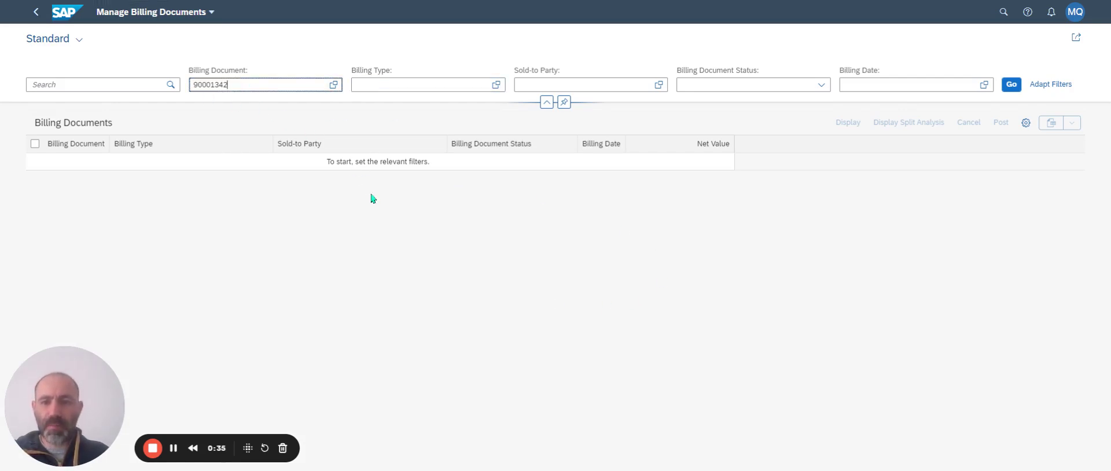
{"action": "key", "text": "Return"}
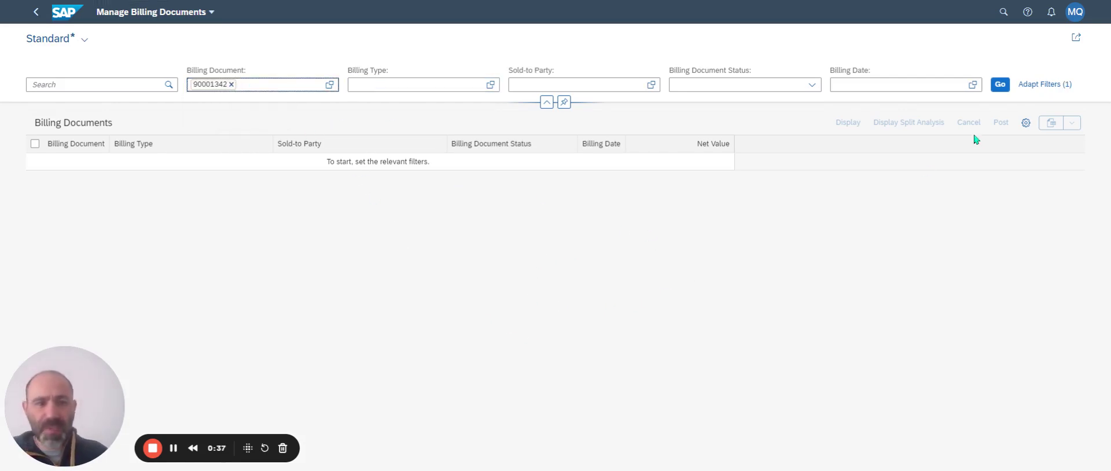
{"action": "left_click", "coordinate": [993, 88]}
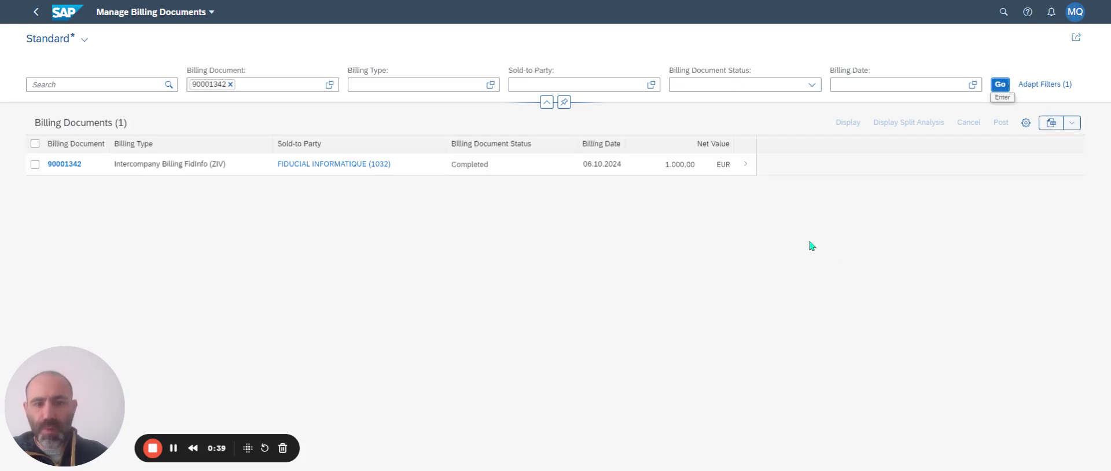
- Open the listed intercompany billing document and check its Output Items section
{"action": "left_click", "coordinate": [746, 167]}
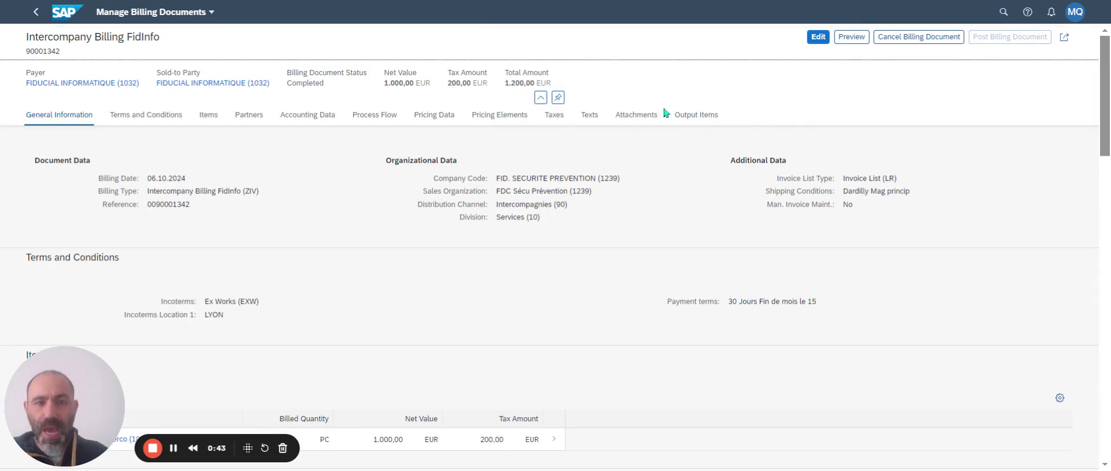
{"action": "scroll", "coordinate": [728, 294], "scroll_direction": "down", "scroll_amount": 10}
{"action": "scroll", "coordinate": [727, 294], "scroll_direction": "down", "scroll_amount": 10}
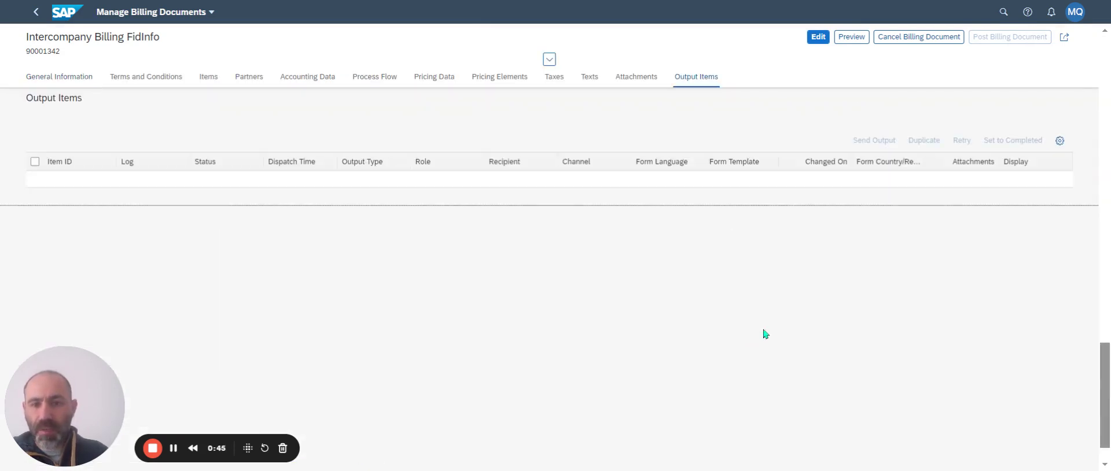
{"action": "scroll", "coordinate": [597, 342], "scroll_direction": "down", "scroll_amount": 2}
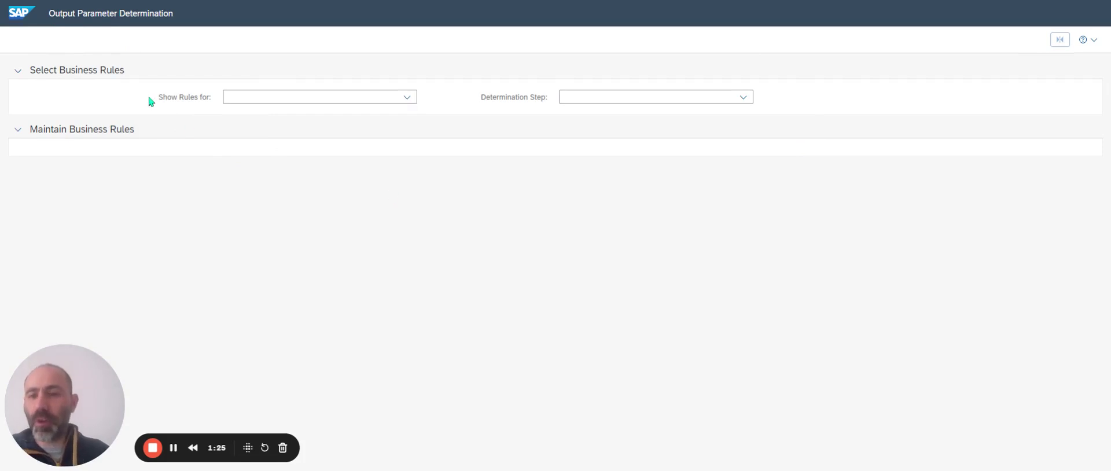
- In Output Parameter Determination, display the Output Type rules for Billing Document and widen the Output Type column to read them
{"action": "left_click", "coordinate": [407, 98]}
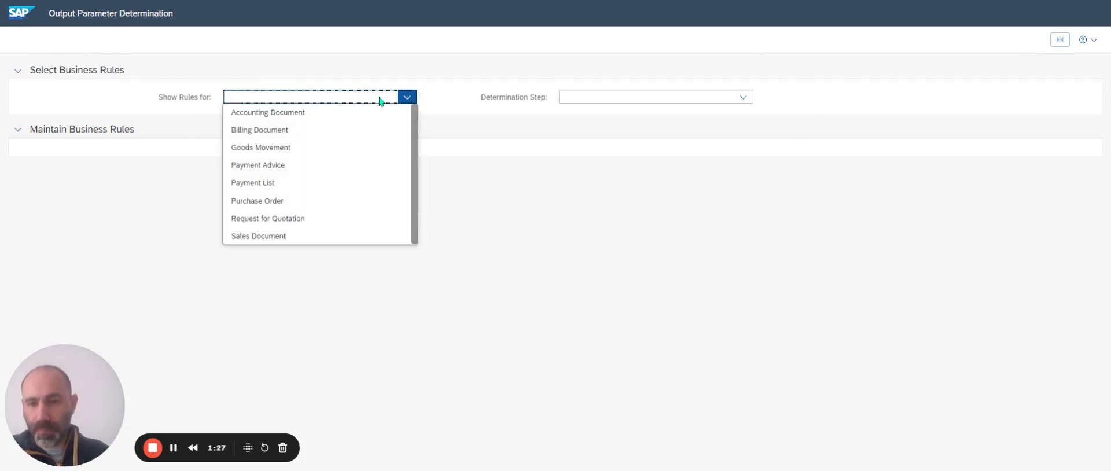
{"action": "left_click", "coordinate": [359, 130]}
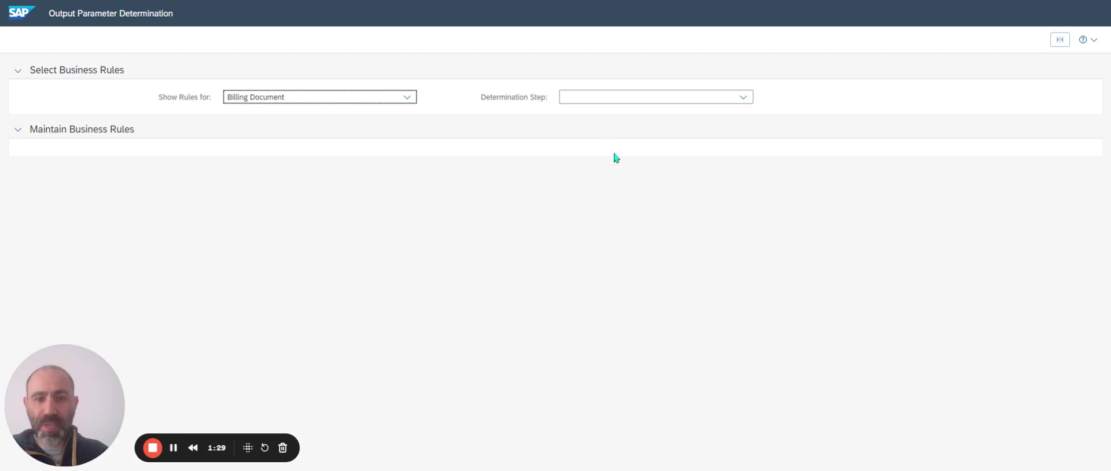
{"action": "left_click", "coordinate": [750, 102]}
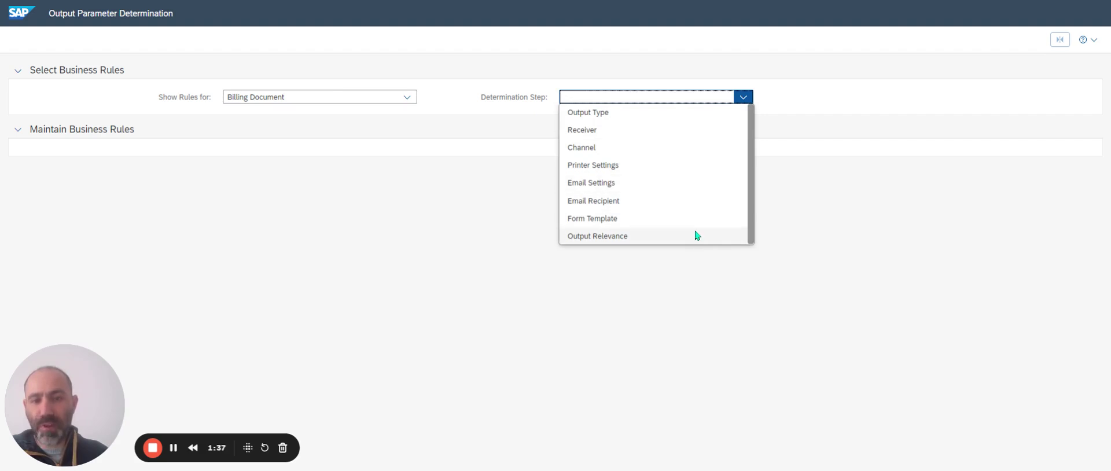
{"action": "left_click", "coordinate": [590, 113]}
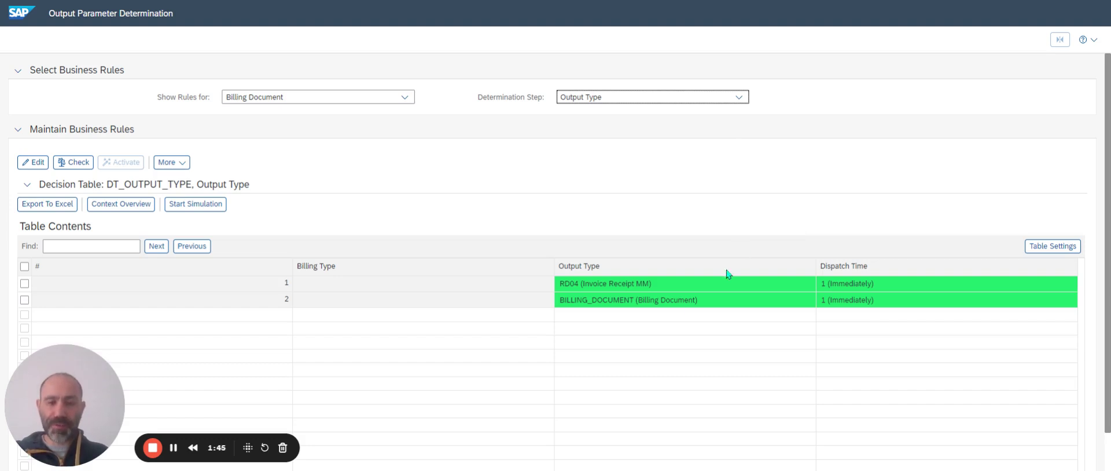
{"action": "scroll", "coordinate": [713, 342], "scroll_direction": "down", "scroll_amount": 1}
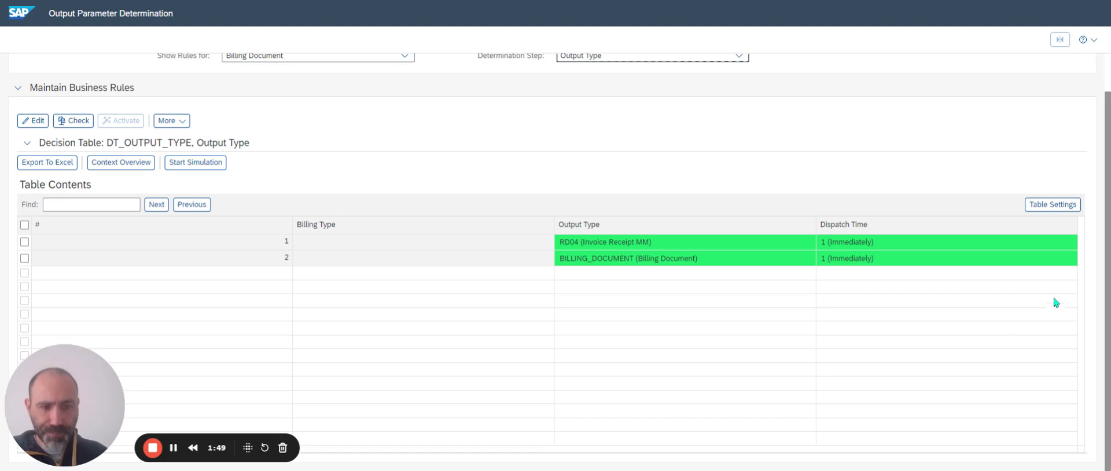
{"action": "scroll", "coordinate": [759, 403], "scroll_direction": "up", "scroll_amount": 1}
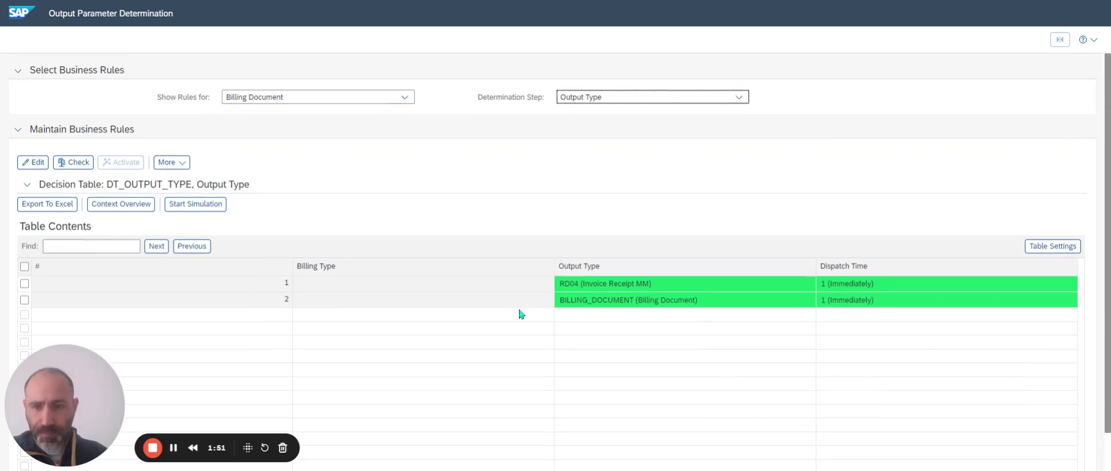
{"action": "left_click_drag", "start_coordinate": [553, 272], "coordinate": [449, 276]}
{"action": "scroll", "coordinate": [675, 307], "scroll_direction": "down", "scroll_amount": 1}
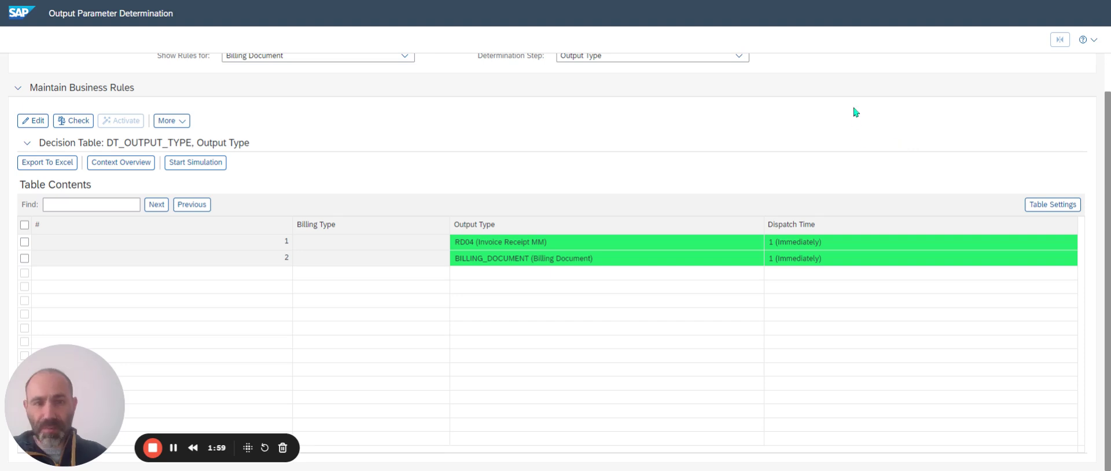
- Review the Receiver determination rules for billing documents and switch to the Channel determination step
{"action": "left_click", "coordinate": [732, 57]}
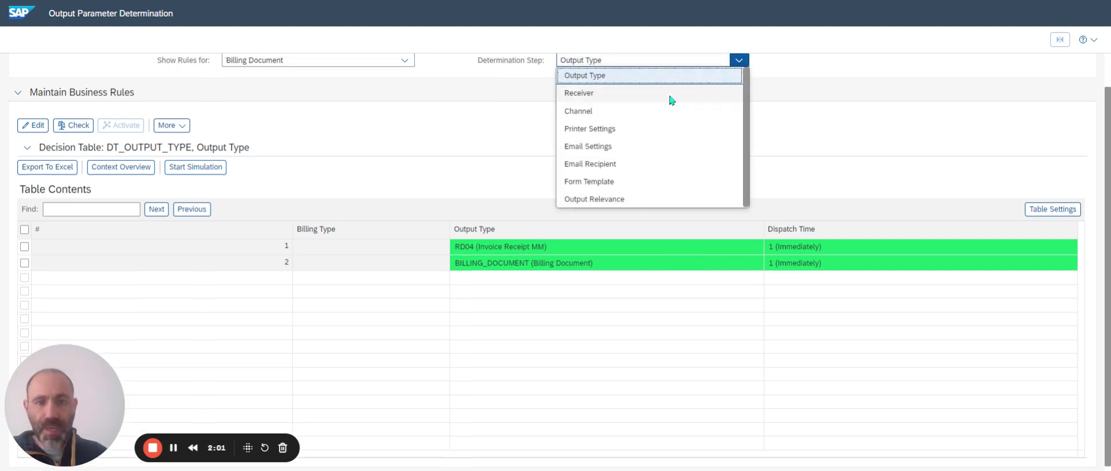
{"action": "left_click", "coordinate": [671, 94]}
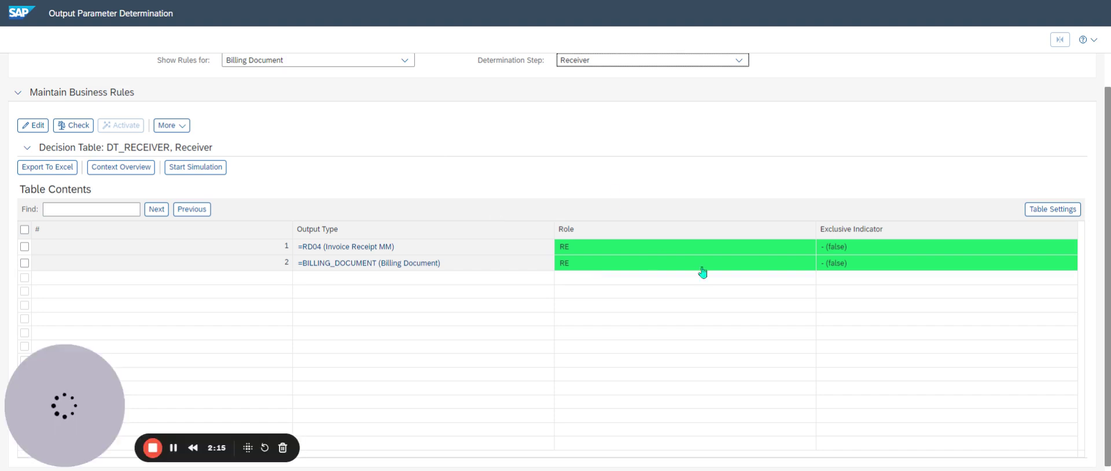
{"action": "left_click", "coordinate": [735, 60]}
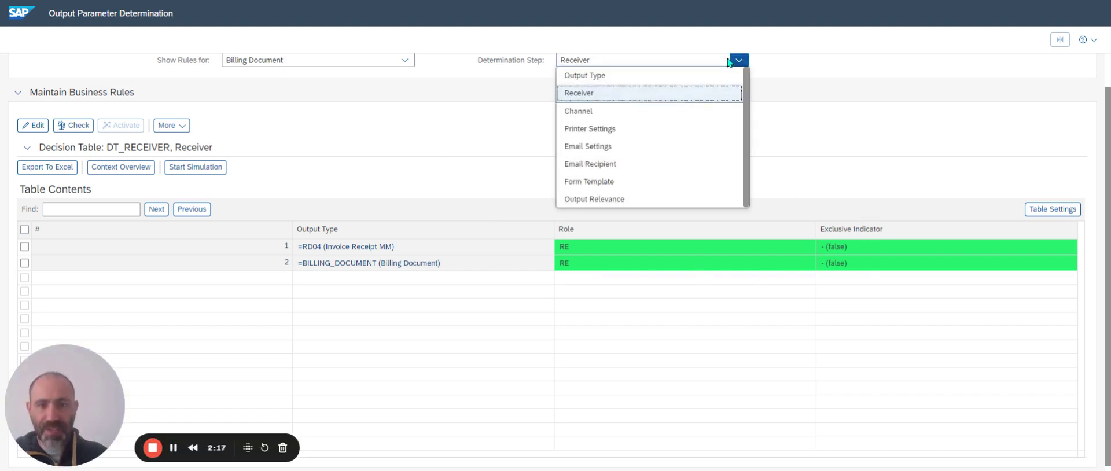
{"action": "left_click", "coordinate": [668, 109]}
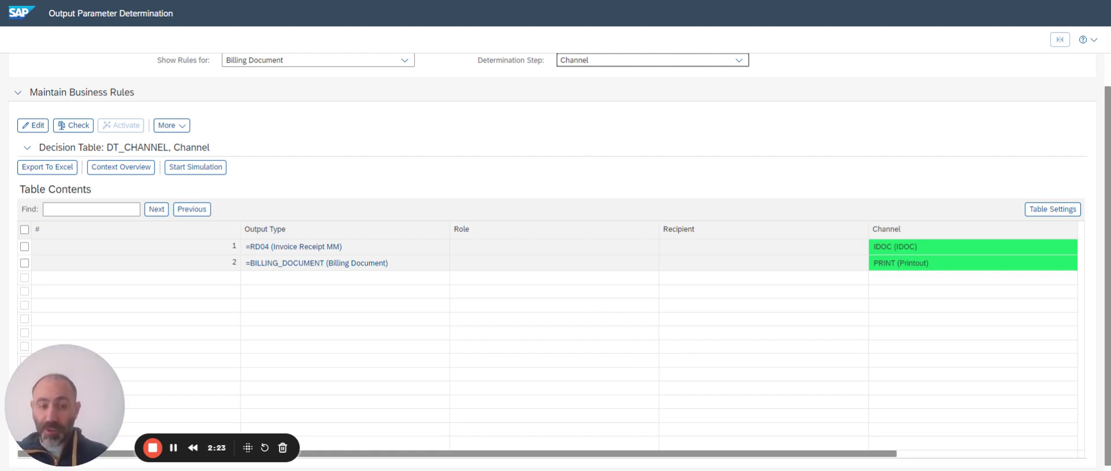
- Make the Channel decision table editable and duplicate the BILLING_DOCUMENT row that uses the PRINT channel
{"action": "left_click", "coordinate": [33, 125]}
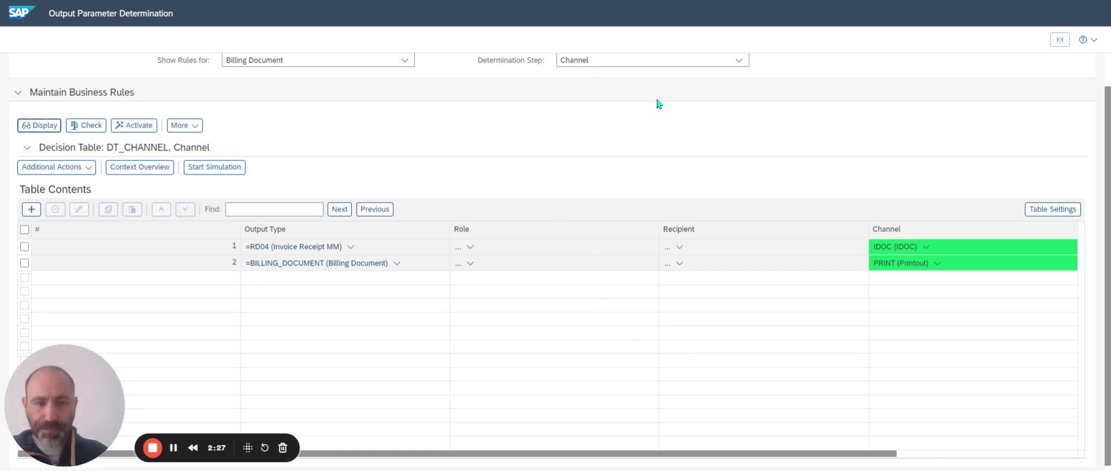
{"action": "left_click", "coordinate": [24, 262]}
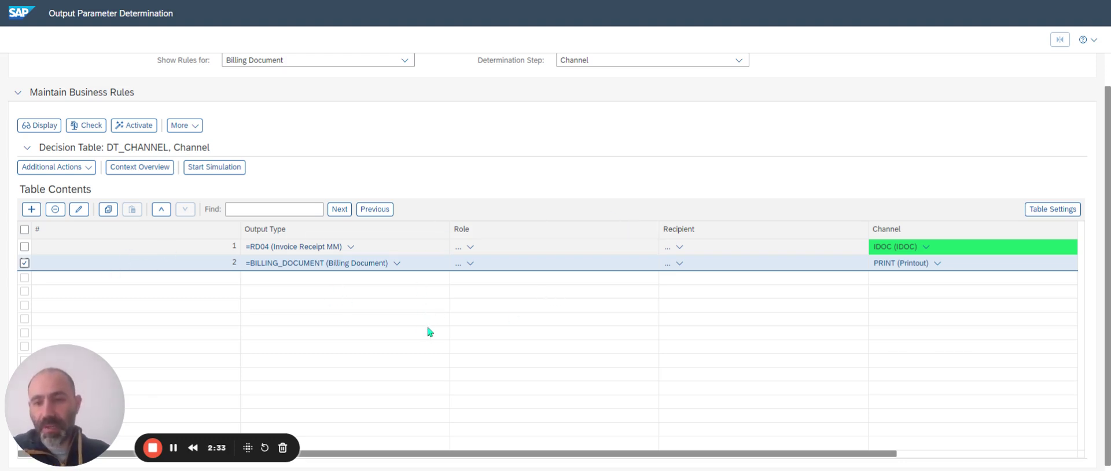
{"action": "left_click", "coordinate": [107, 211]}
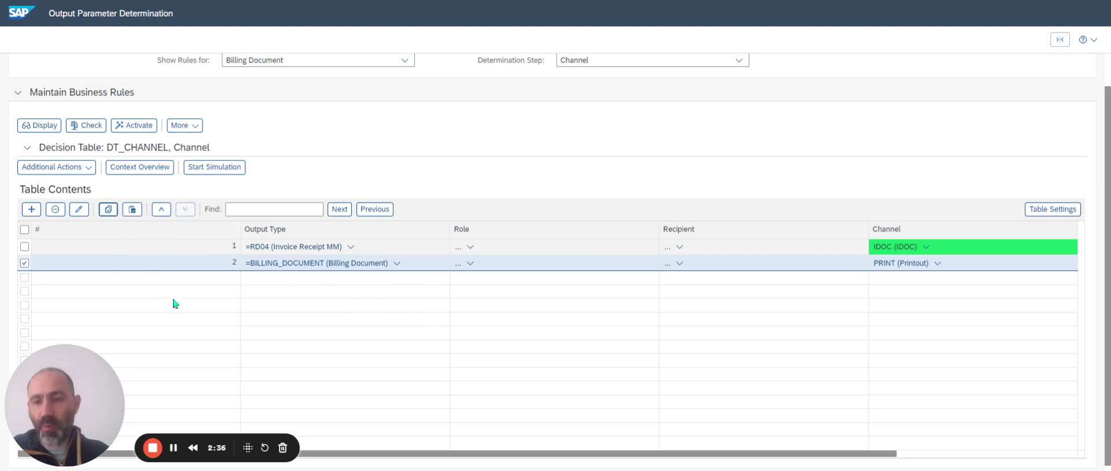
{"action": "left_click", "coordinate": [133, 212]}
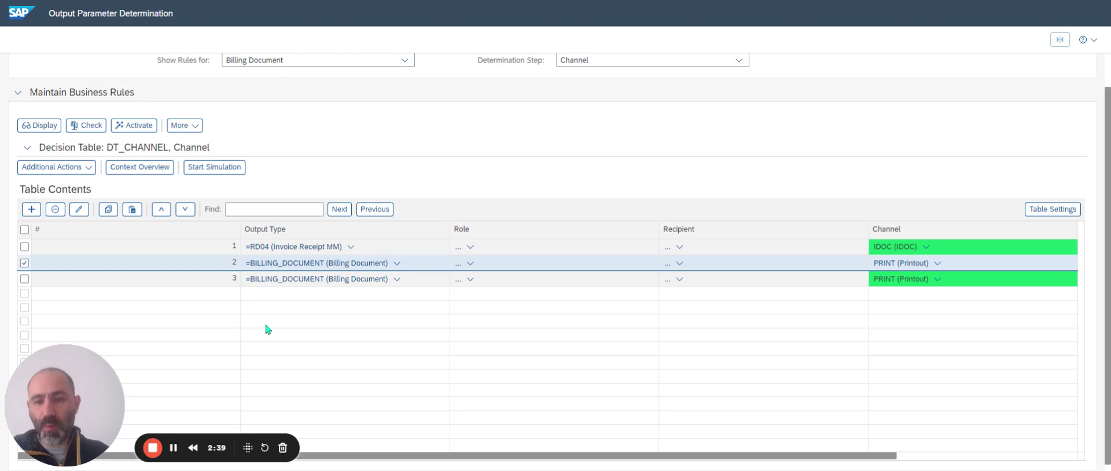
- Edit only the duplicated third row and set its channel to EMAIL
{"action": "left_click", "coordinate": [25, 264]}
{"action": "left_click", "coordinate": [24, 278]}
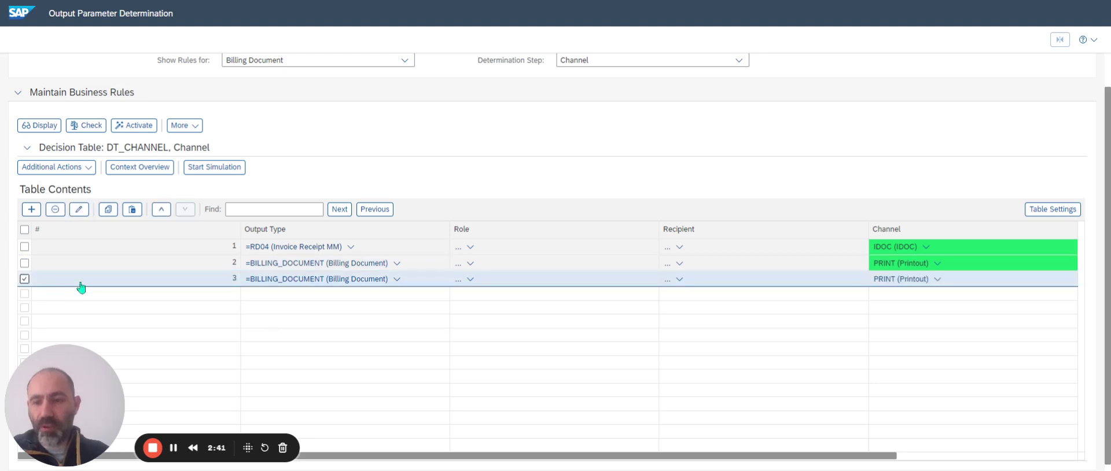
{"action": "left_click", "coordinate": [86, 213]}
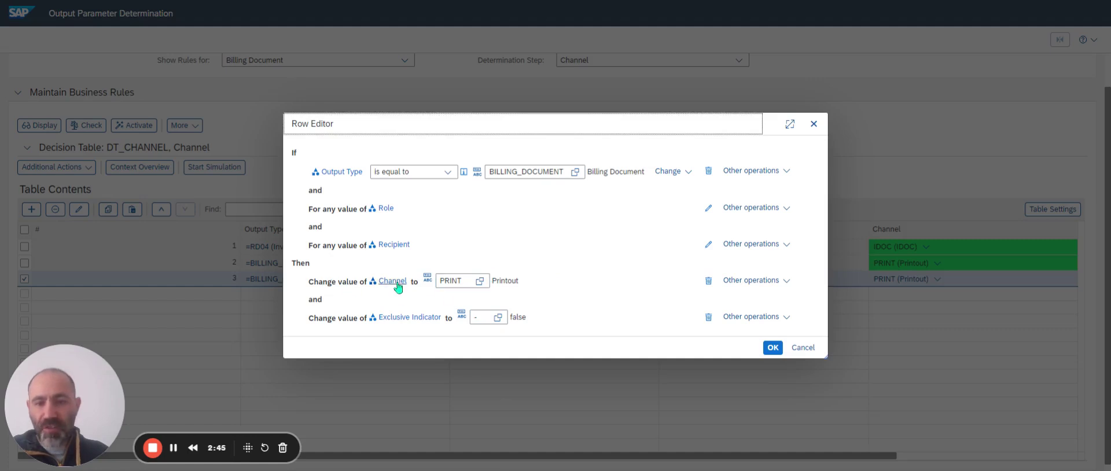
{"action": "left_click", "coordinate": [466, 281]}
{"action": "key", "text": "F4"}
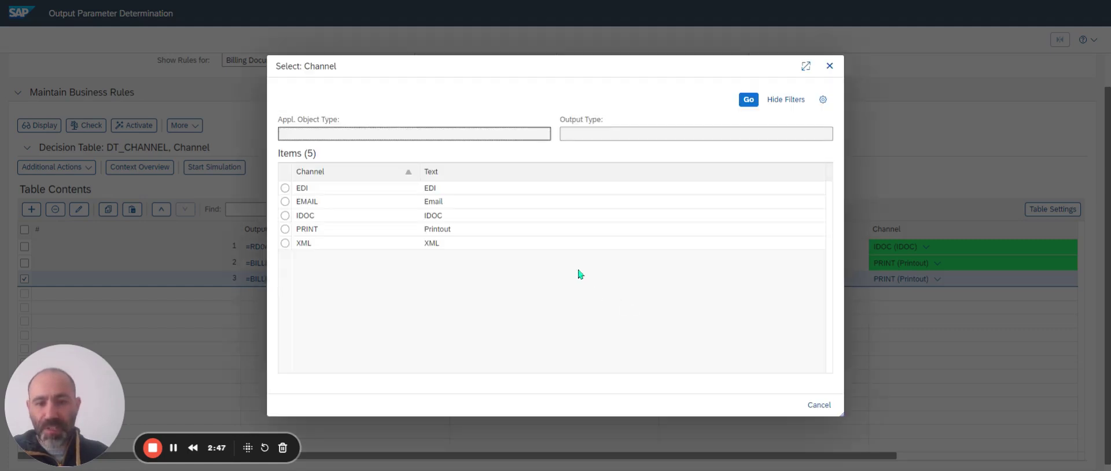
{"action": "left_click", "coordinate": [341, 202]}
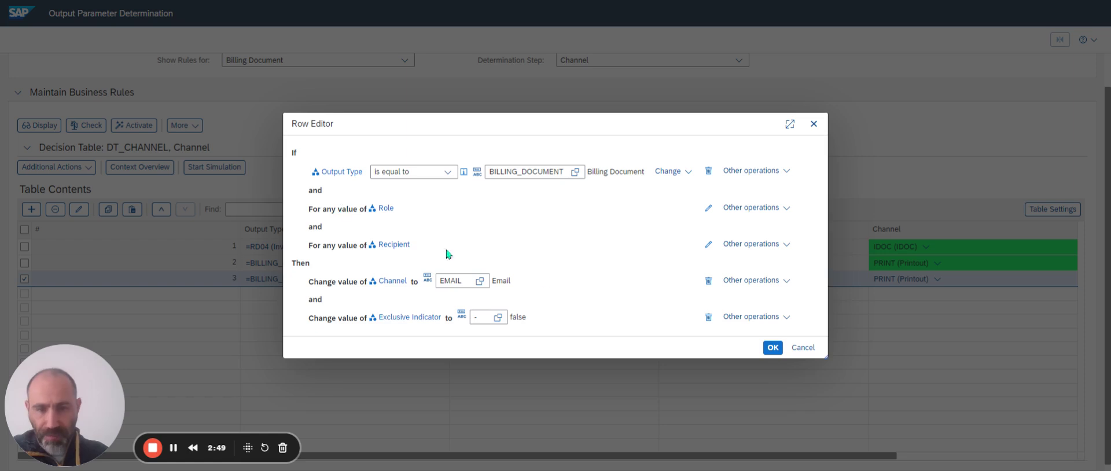
{"action": "key", "text": "Return"}
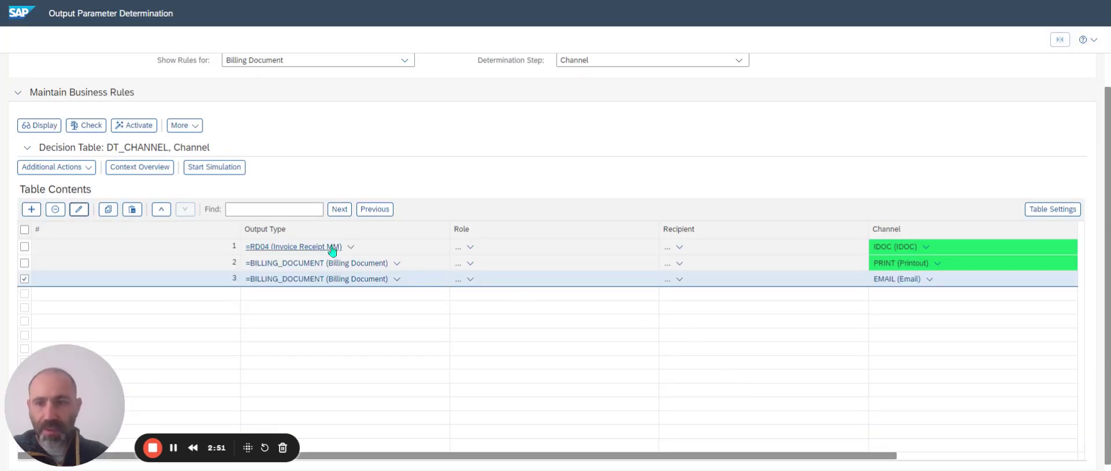
- Activate the Channel decision table, assigning the change to transport request D1SK904829 (Spike intercompagnie)
{"action": "left_click", "coordinate": [136, 127]}
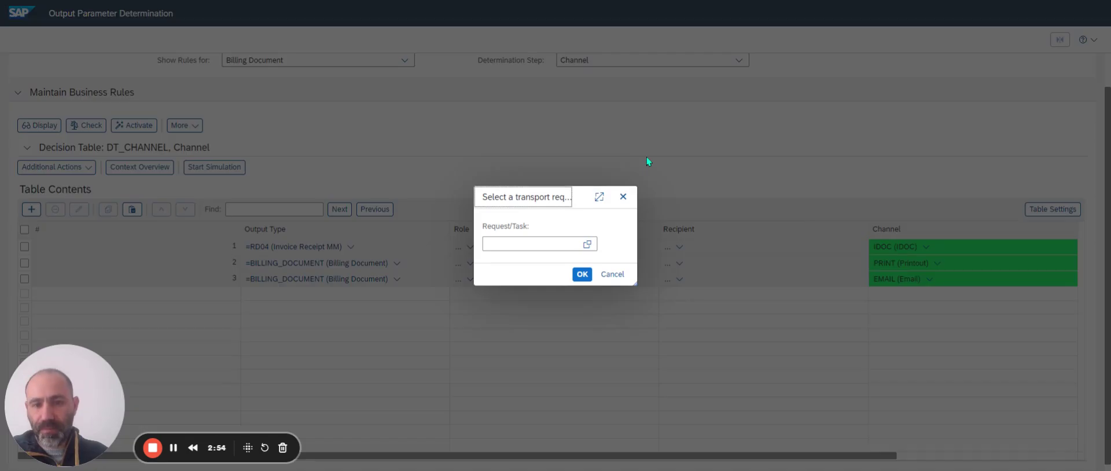
{"action": "left_click", "coordinate": [587, 244]}
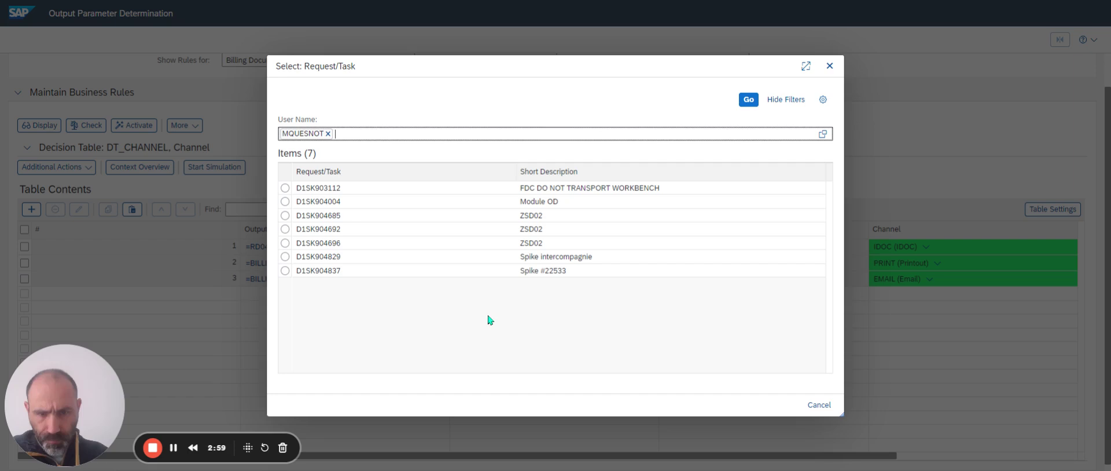
{"action": "left_click", "coordinate": [285, 256]}
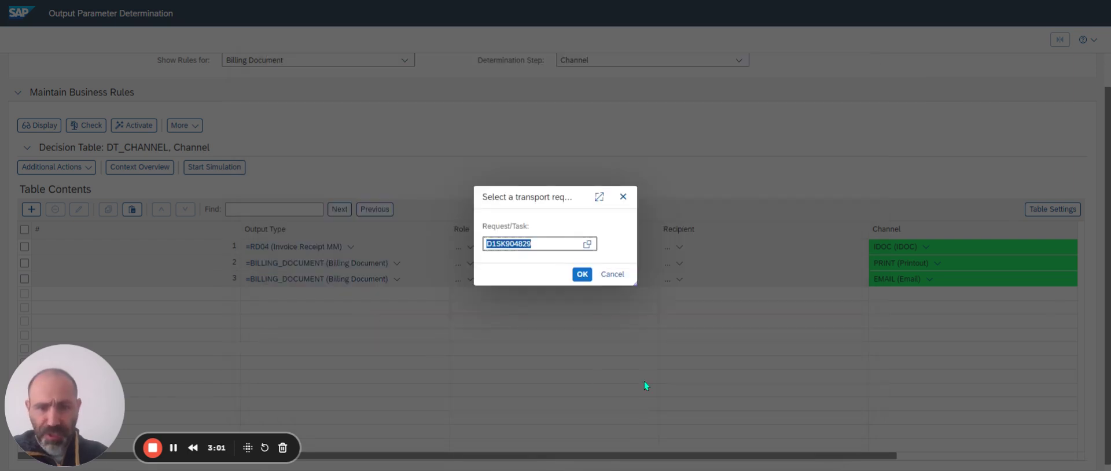
{"action": "left_click", "coordinate": [581, 274]}
{"action": "left_click", "coordinate": [581, 274]}
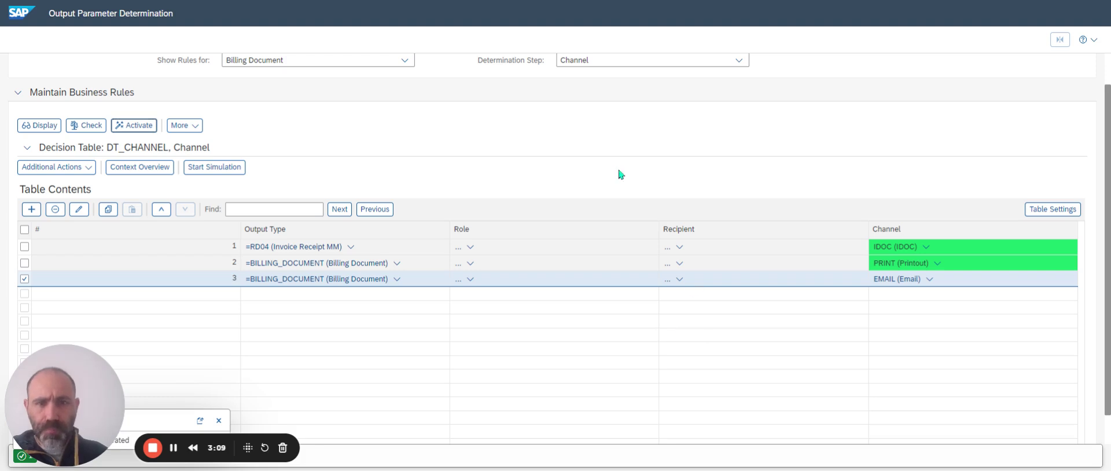
- Show the Printer Settings determination step for billing documents and review its print queues and number of copies
{"action": "left_click", "coordinate": [742, 61]}
{"action": "left_click", "coordinate": [682, 129]}
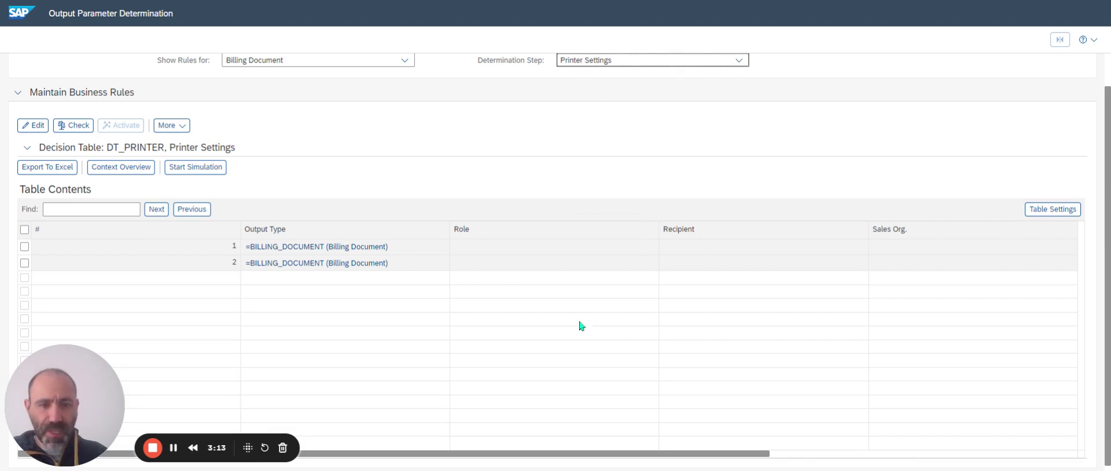
{"action": "left_click", "coordinate": [867, 454]}
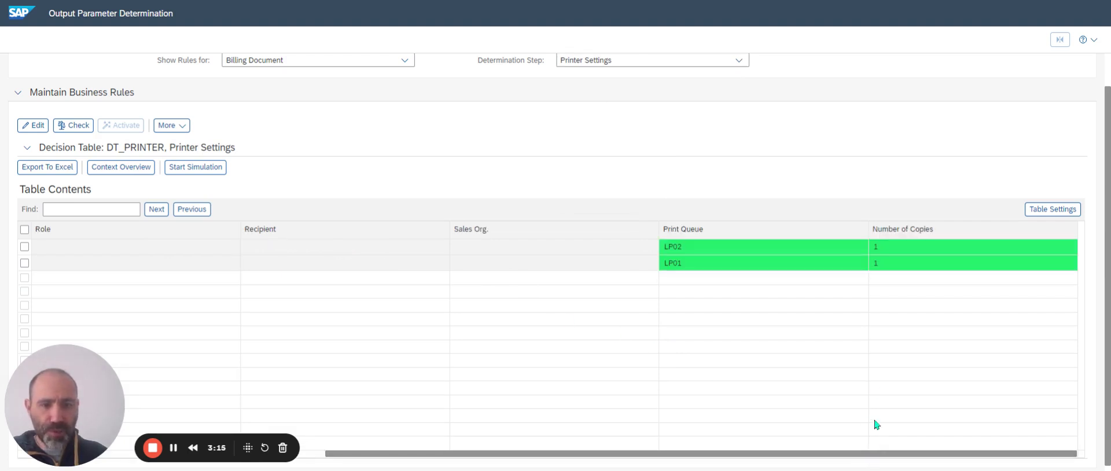
{"action": "left_click_drag", "start_coordinate": [716, 455], "coordinate": [439, 455]}
- Check the Email Settings and Email Recipient determination steps for existing billing document rules
{"action": "left_click", "coordinate": [738, 61]}
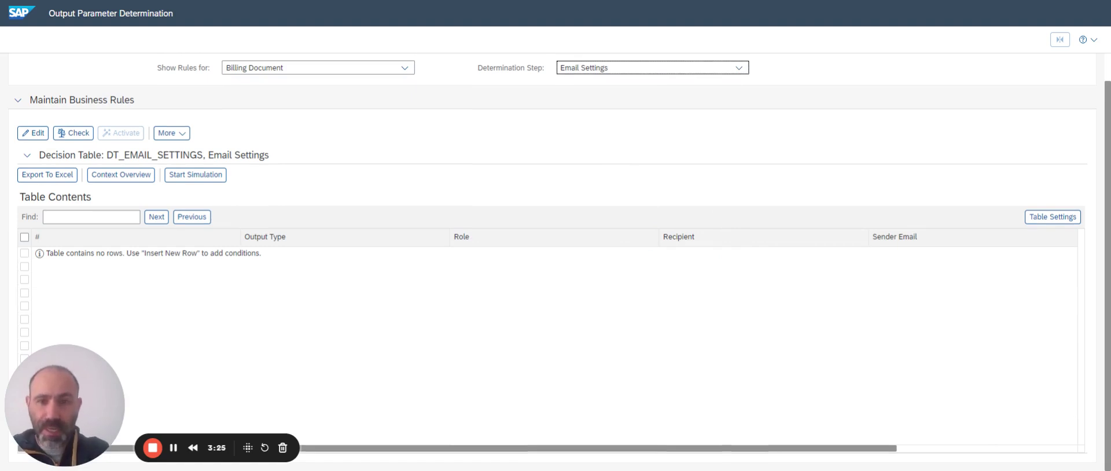
{"action": "left_click", "coordinate": [604, 68]}
{"action": "left_click", "coordinate": [634, 171]}
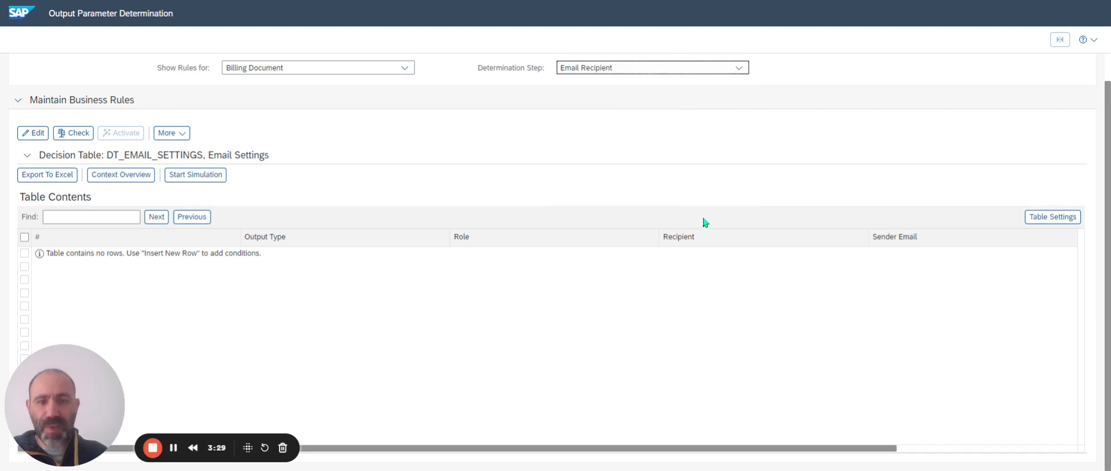
- Show the Form Template determination step and review which form template each billing type uses
{"action": "left_click", "coordinate": [670, 72]}
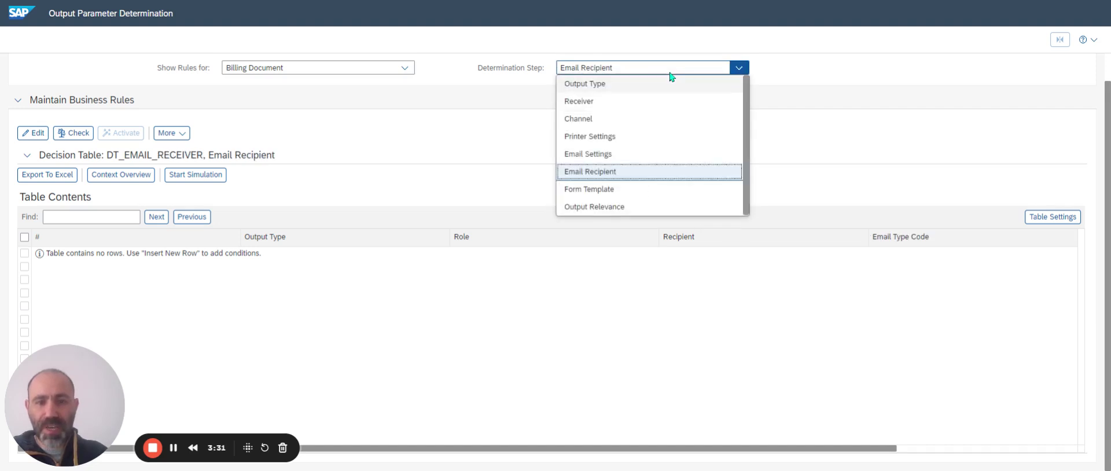
{"action": "left_click", "coordinate": [658, 189]}
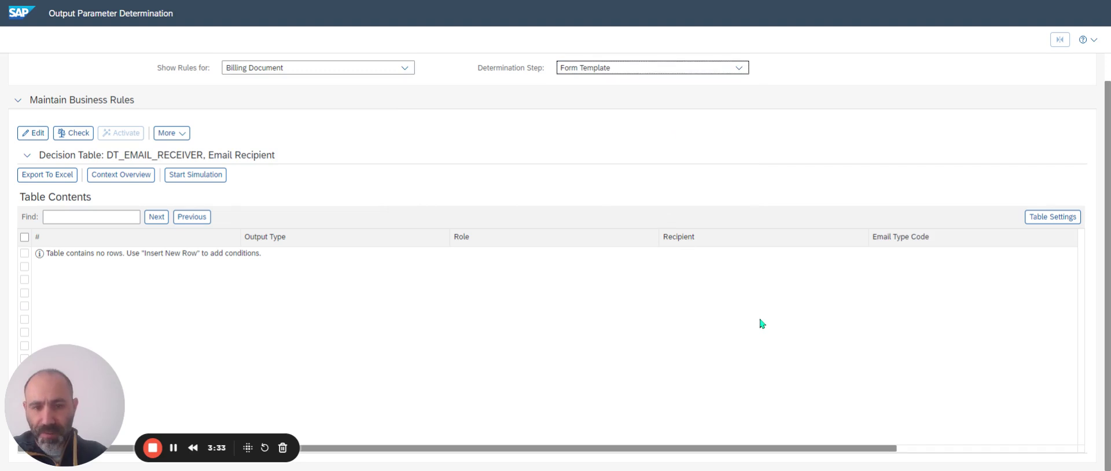
{"action": "scroll", "coordinate": [867, 389], "scroll_direction": "down", "scroll_amount": 1}
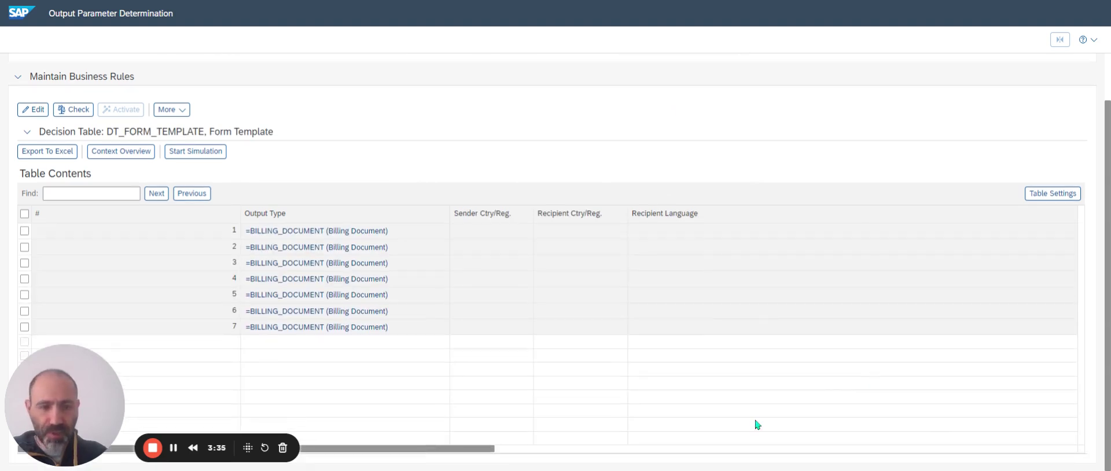
{"action": "left_click_drag", "start_coordinate": [490, 447], "coordinate": [685, 448]}
{"action": "left_click", "coordinate": [730, 449]}
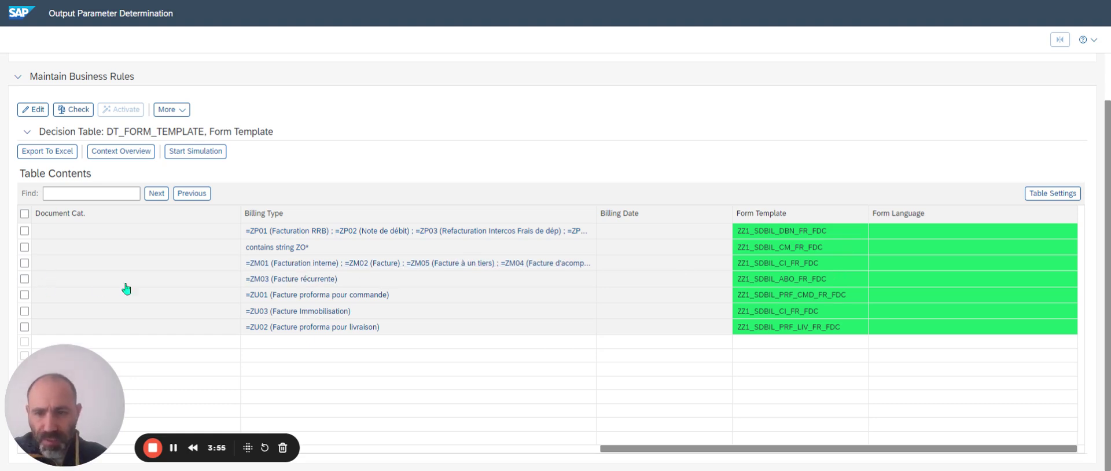
- Make the Form Template decision table editable and examine the conditions of the third row, which starts with billing type ZM01
{"action": "left_click", "coordinate": [24, 263]}
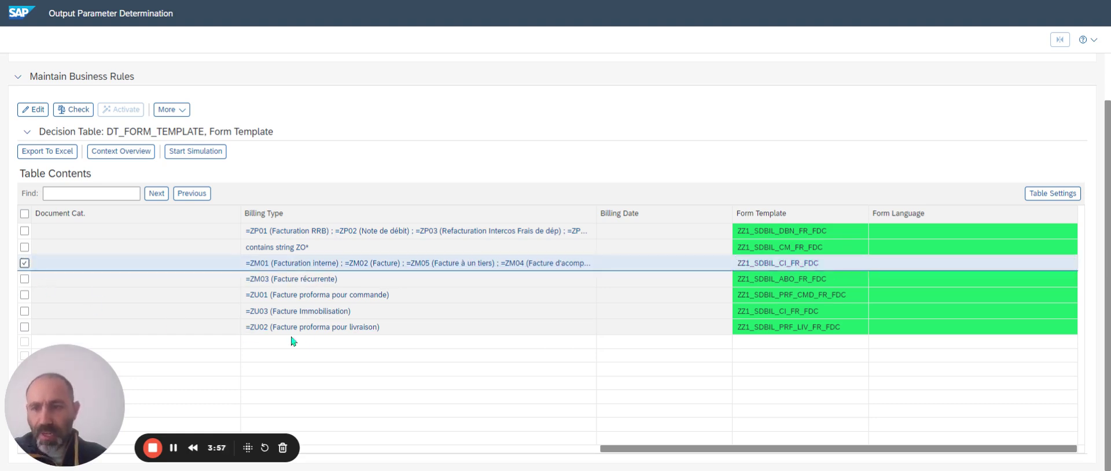
{"action": "left_click", "coordinate": [33, 111]}
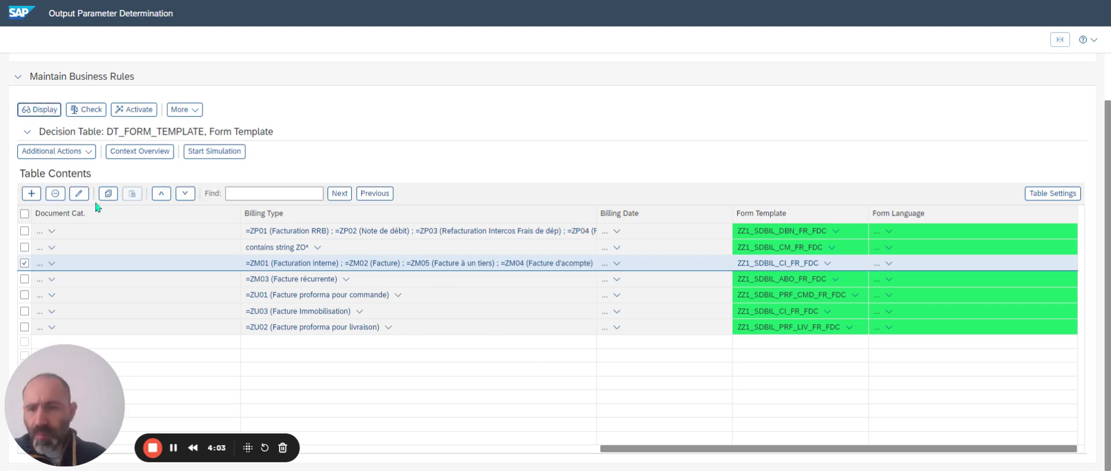
{"action": "left_click", "coordinate": [79, 195]}
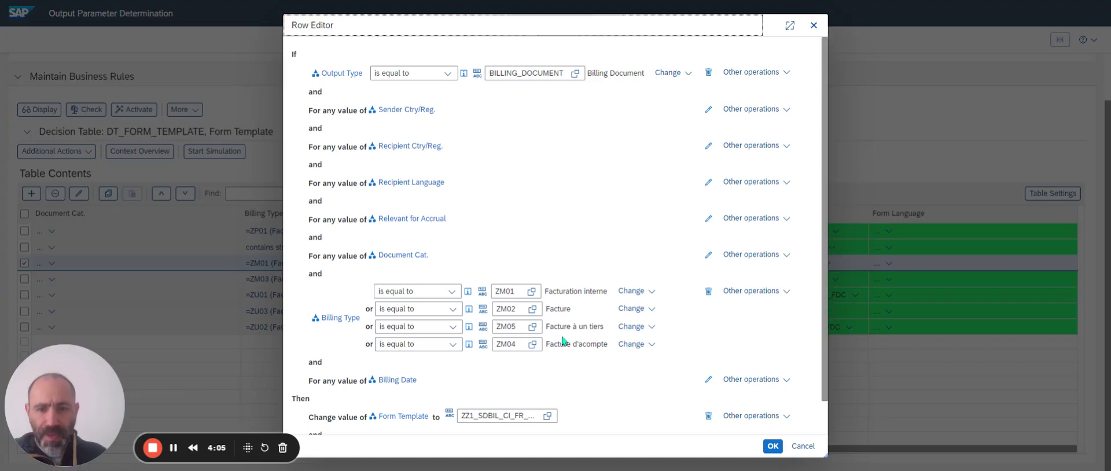
{"action": "scroll", "coordinate": [569, 173], "scroll_direction": "down", "scroll_amount": 1}
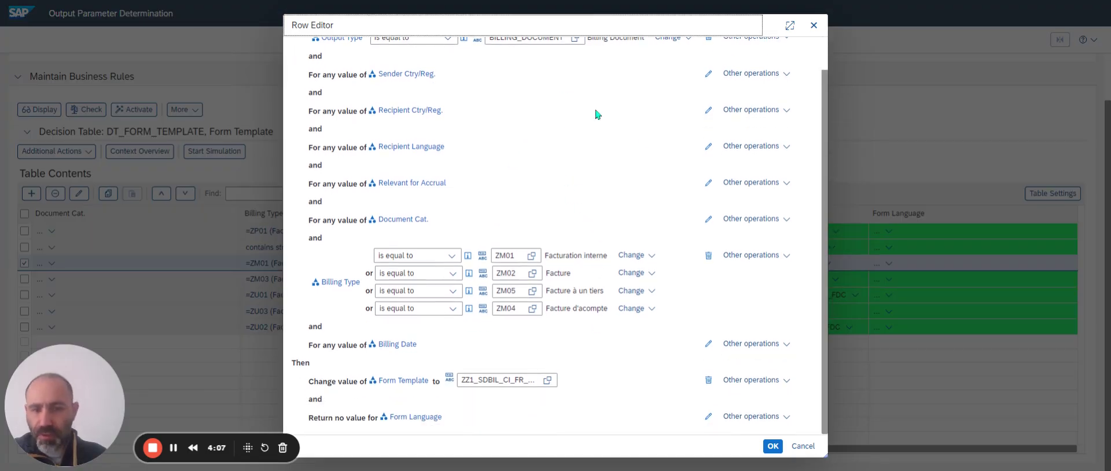
{"action": "left_click", "coordinate": [802, 447]}
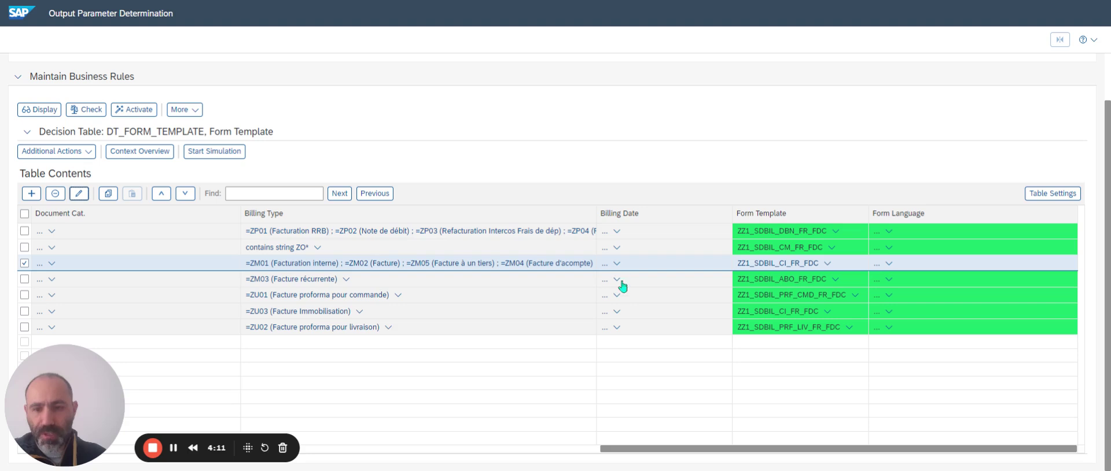
{"action": "left_click", "coordinate": [25, 263]}
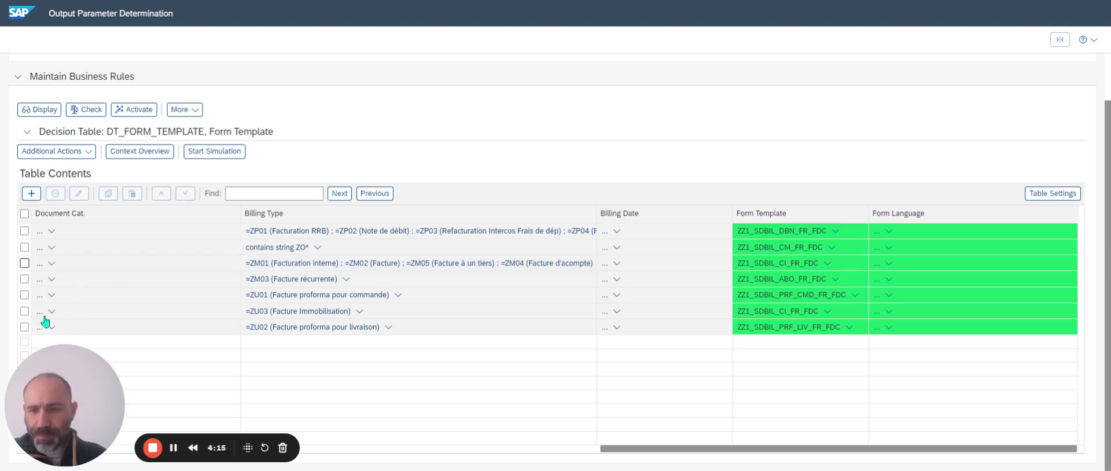
- Duplicate the Form Template row for billing type ZU03 (Facture Immobilisation)
{"action": "left_click", "coordinate": [25, 311]}
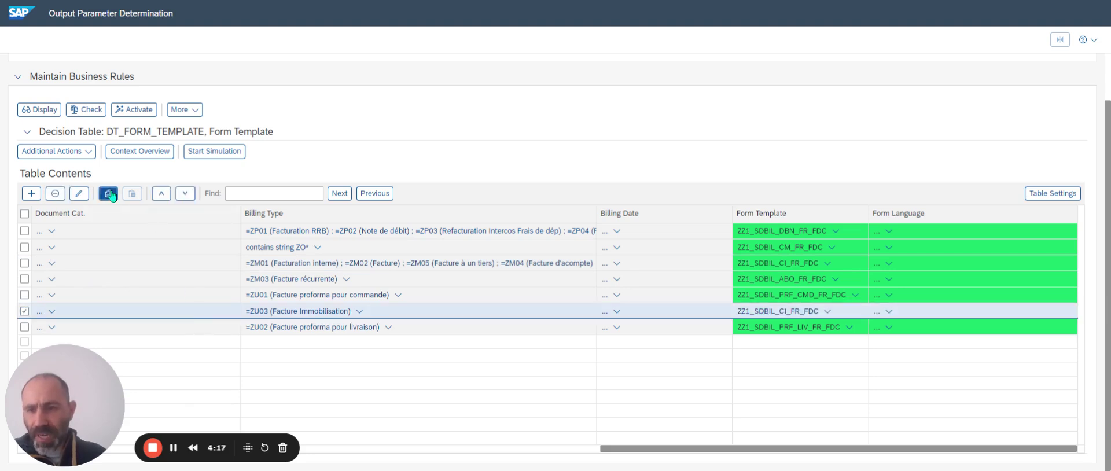
{"action": "left_click", "coordinate": [132, 193]}
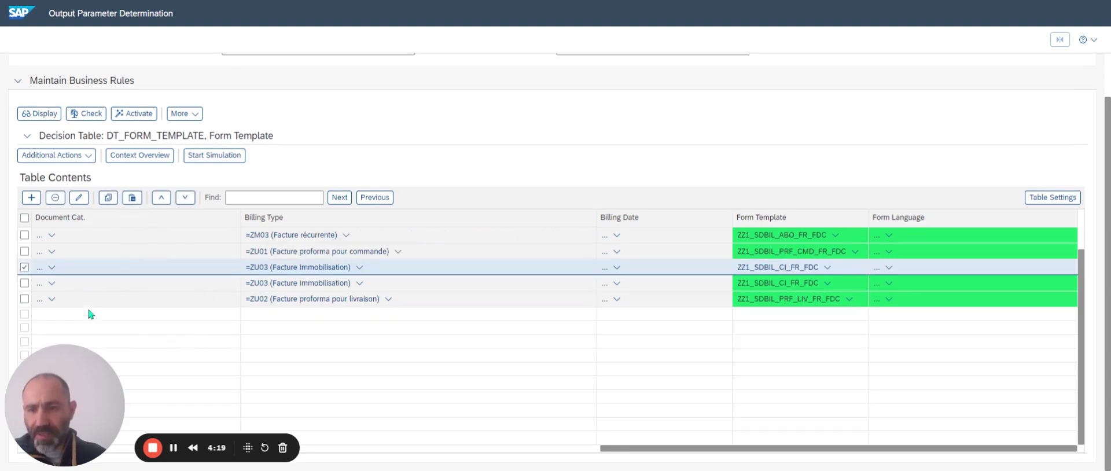
{"action": "left_click", "coordinate": [24, 266]}
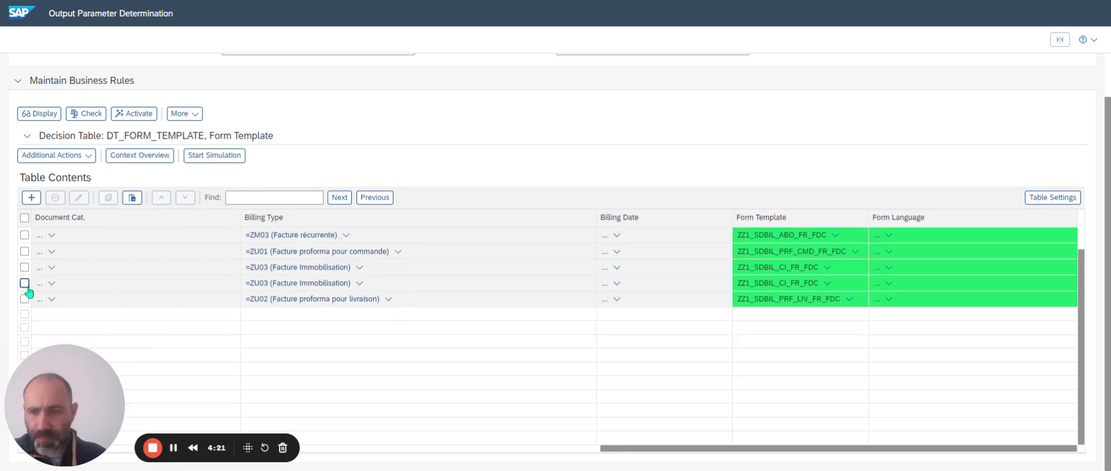
- Set the billing type of the lower ZU03 row to ZIV (Intercompany Billing FidInfo), filtering the value list by Z*
{"action": "left_click", "coordinate": [24, 283]}
{"action": "left_click", "coordinate": [78, 197]}
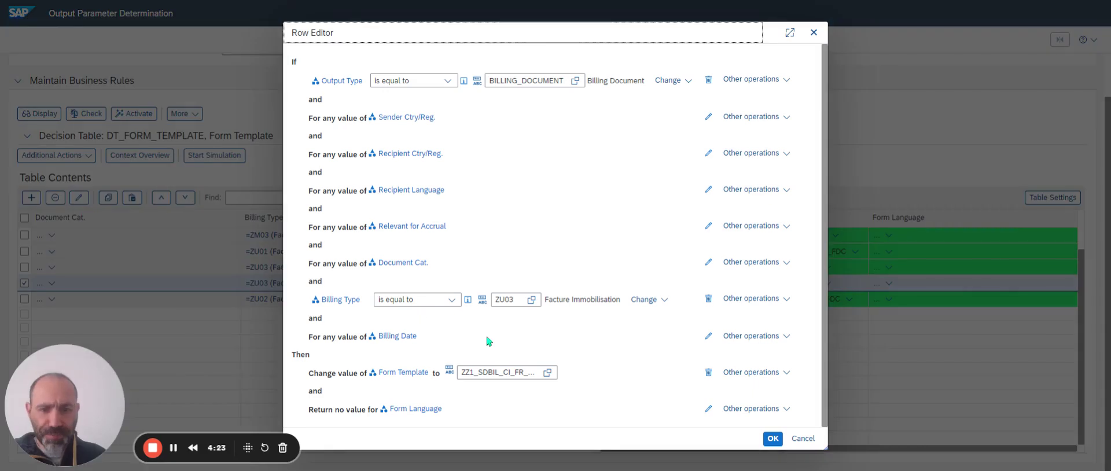
{"action": "left_click", "coordinate": [531, 299]}
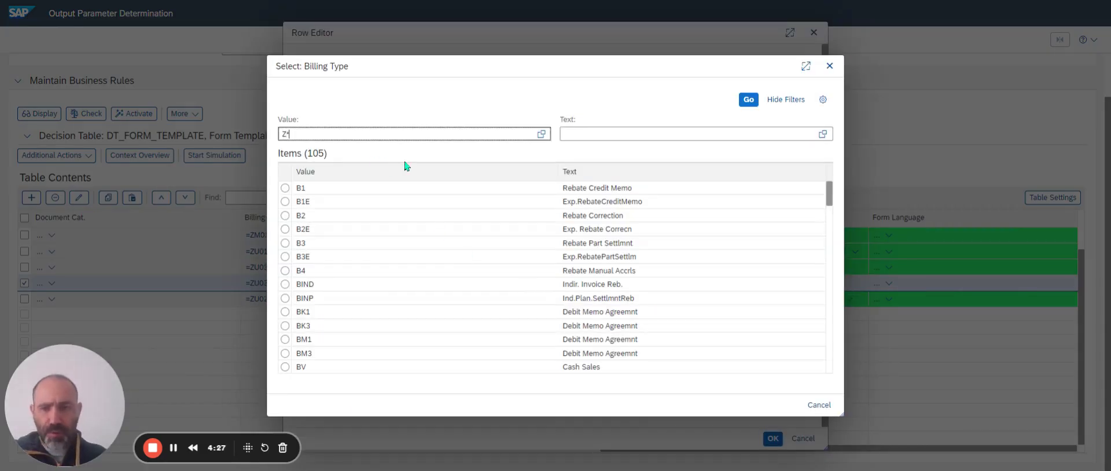
{"action": "key", "text": "Return"}
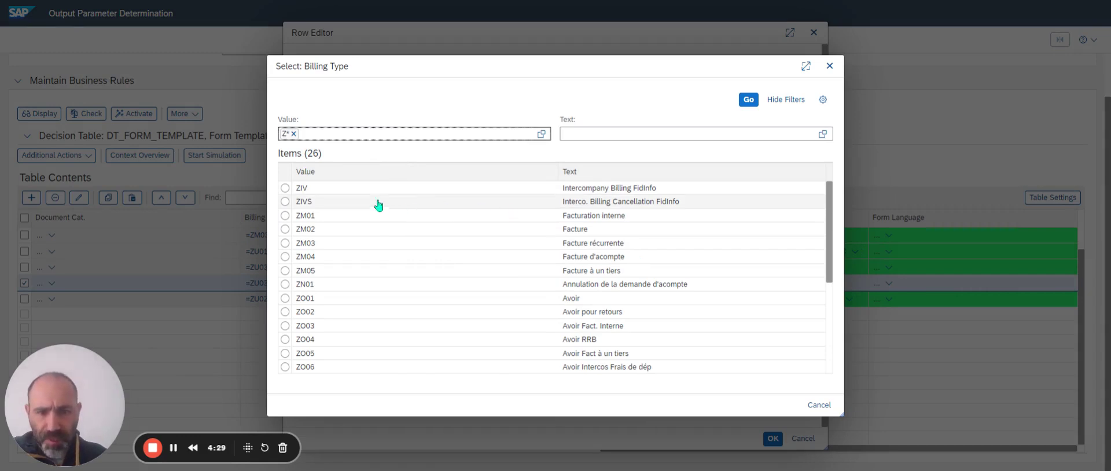
{"action": "left_click", "coordinate": [285, 188]}
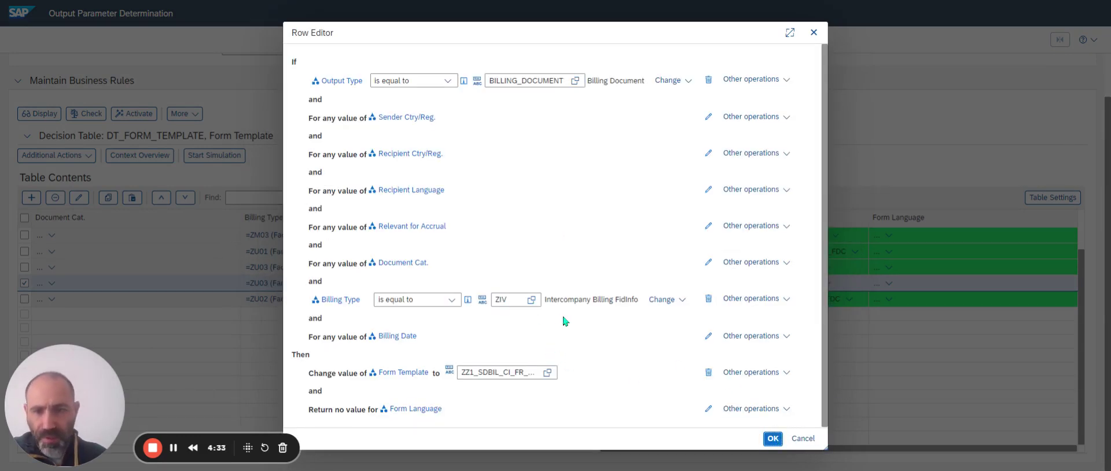
{"action": "key", "text": "Return"}
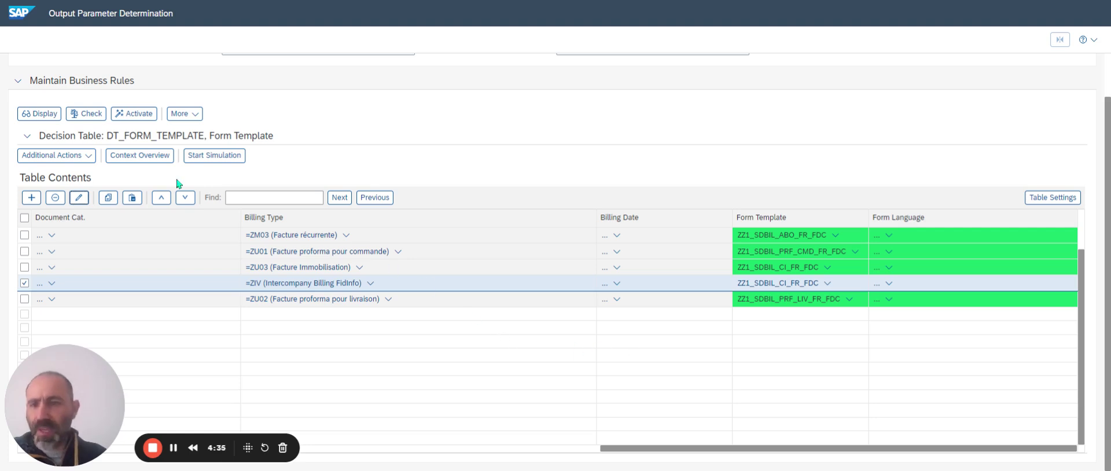
- Activate the Form Template decision table and switch to the Output Relevance determination step
{"action": "left_click", "coordinate": [129, 113]}
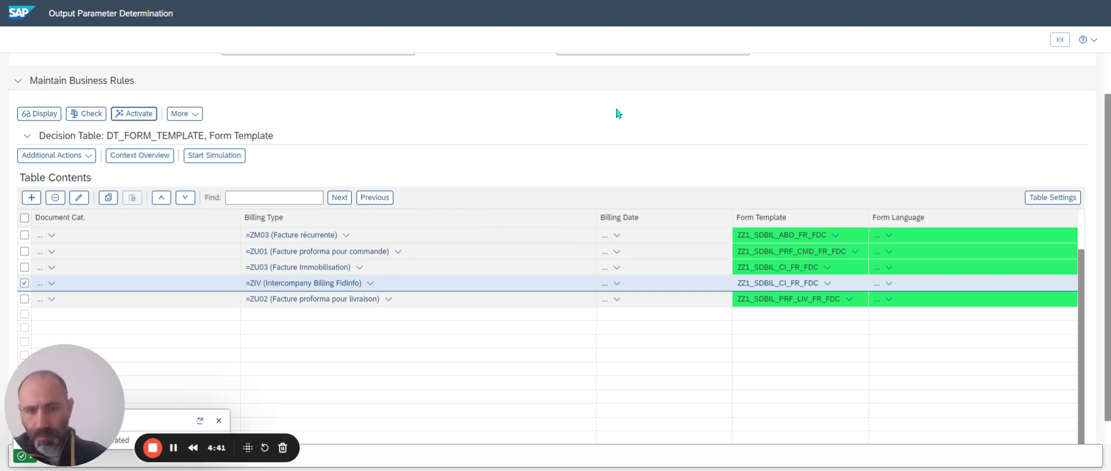
{"action": "scroll", "coordinate": [601, 122], "scroll_direction": "up", "scroll_amount": 2}
{"action": "left_click", "coordinate": [674, 97]}
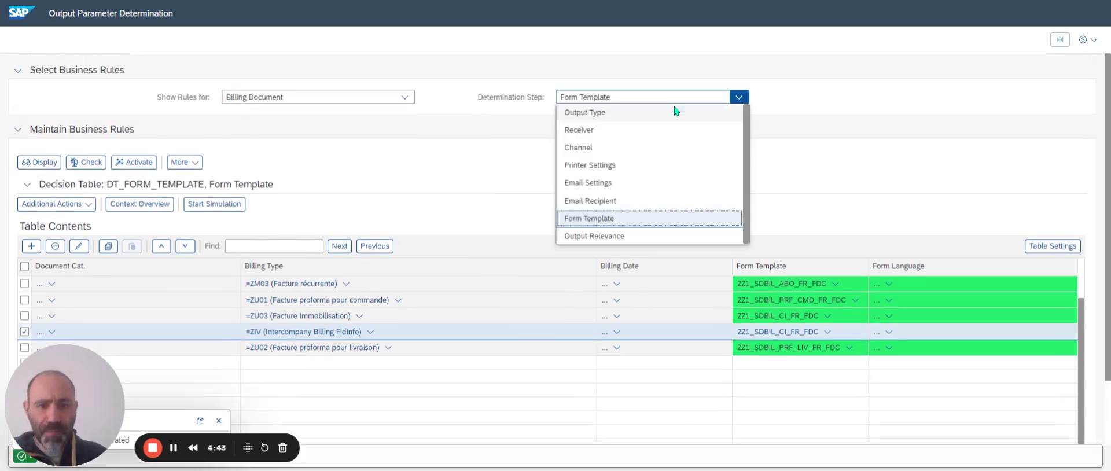
{"action": "left_click", "coordinate": [607, 236]}
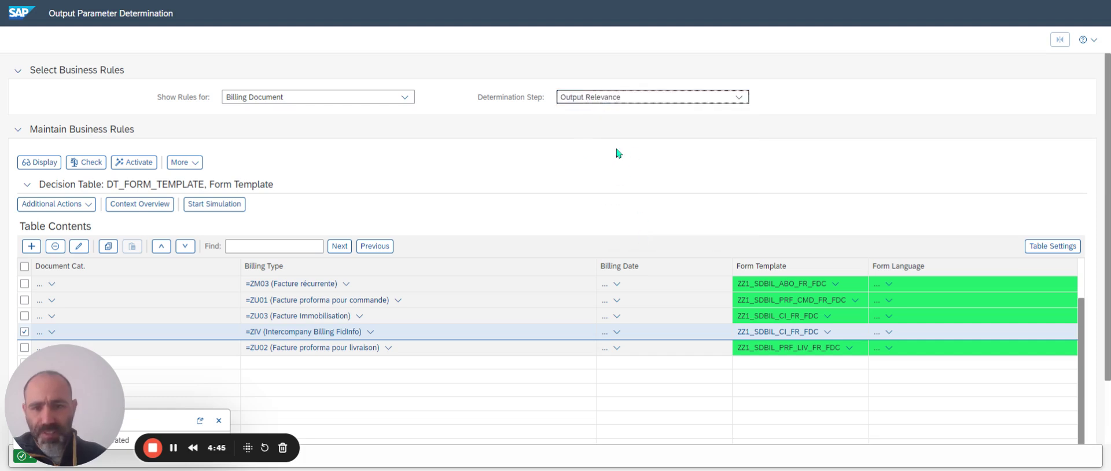
{"action": "scroll", "coordinate": [578, 185], "scroll_direction": "down", "scroll_amount": 2}
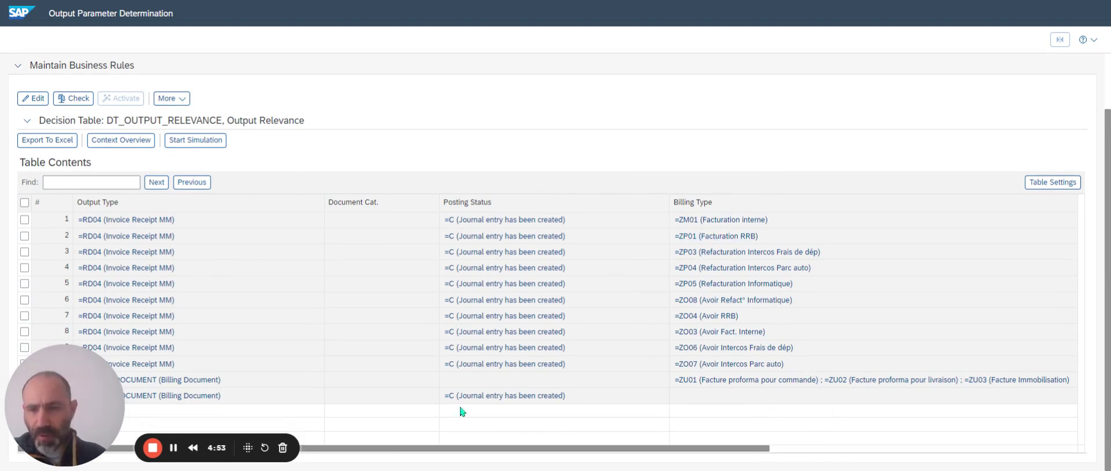
- Make the Output Relevance decision table editable and duplicate its first row, RD04 with billing type ZM01
{"action": "left_click", "coordinate": [25, 220]}
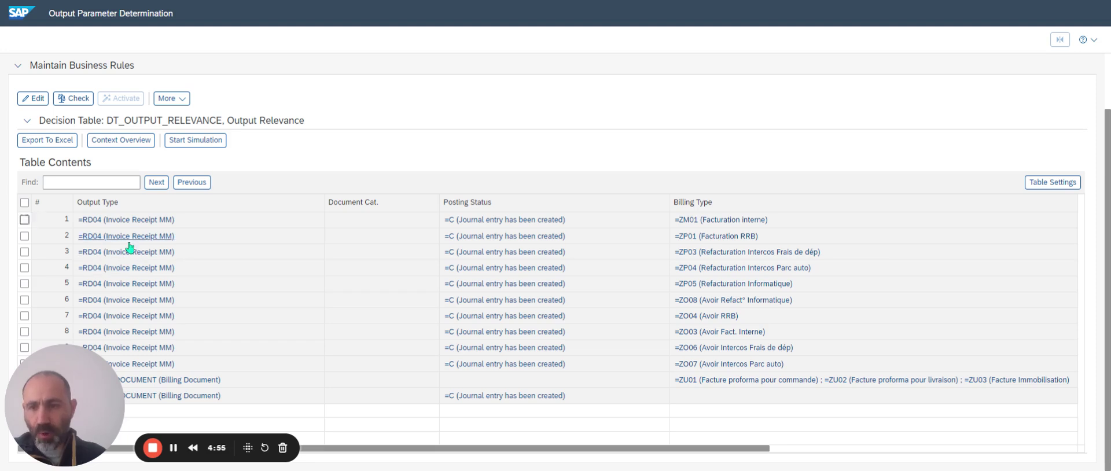
{"action": "left_click", "coordinate": [33, 98]}
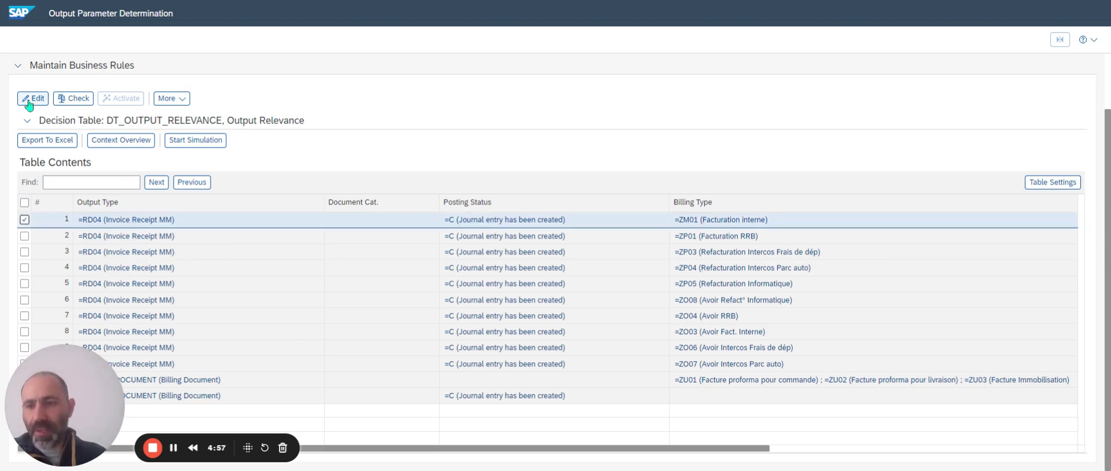
{"action": "left_click", "coordinate": [108, 182]}
{"action": "left_click", "coordinate": [132, 182]}
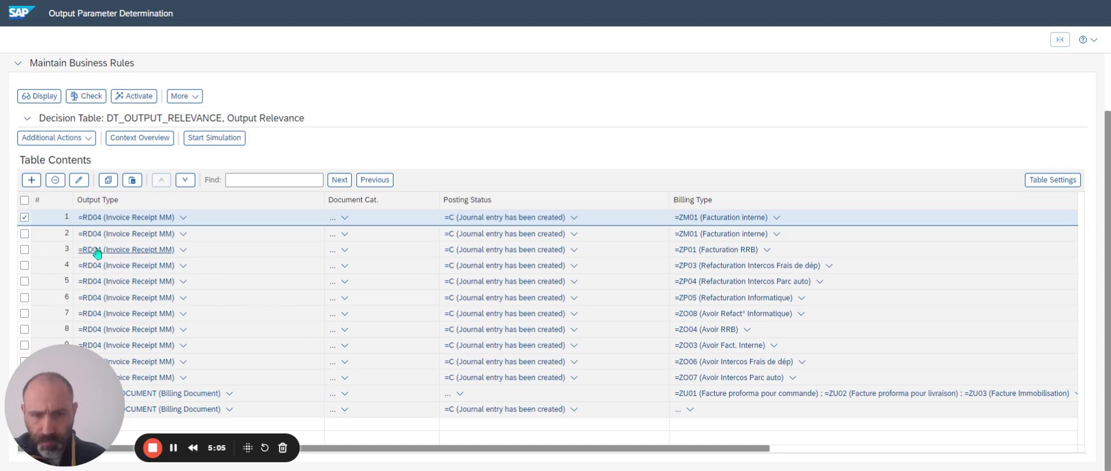
{"action": "left_click", "coordinate": [24, 218]}
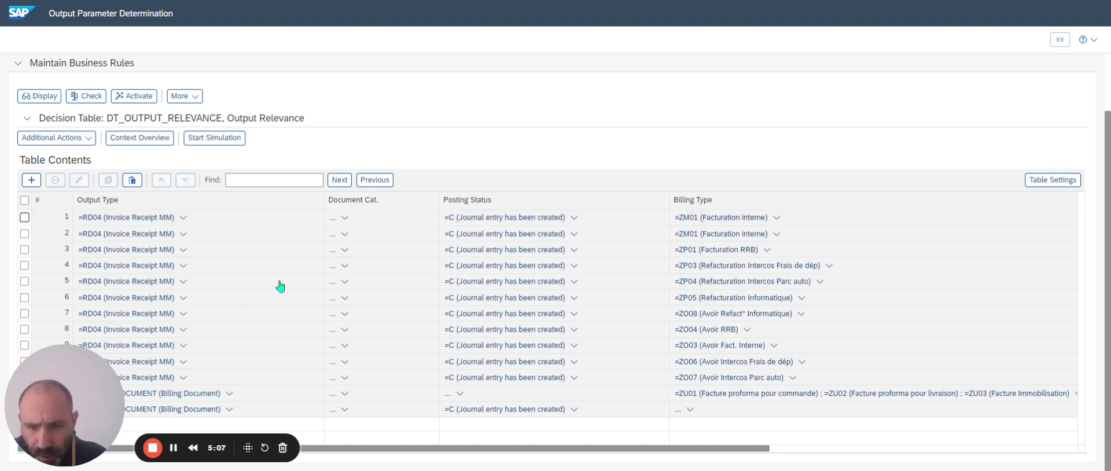
- Set the billing type of the second RD04 row to ZIV (Intercompany Billing FidInfo), filtering values by Z*, and activate the Output Relevance table
{"action": "left_click_drag", "start_coordinate": [518, 450], "coordinate": [687, 446]}
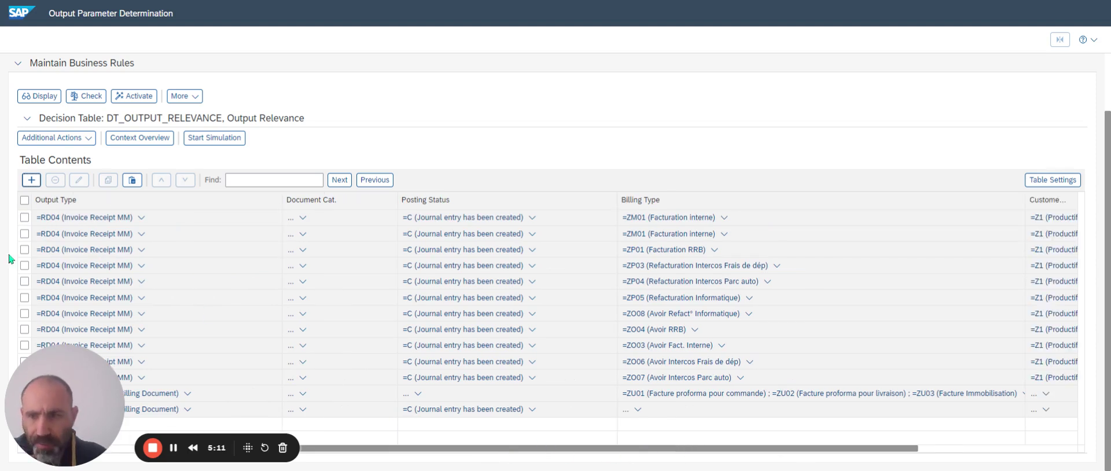
{"action": "left_click", "coordinate": [24, 234]}
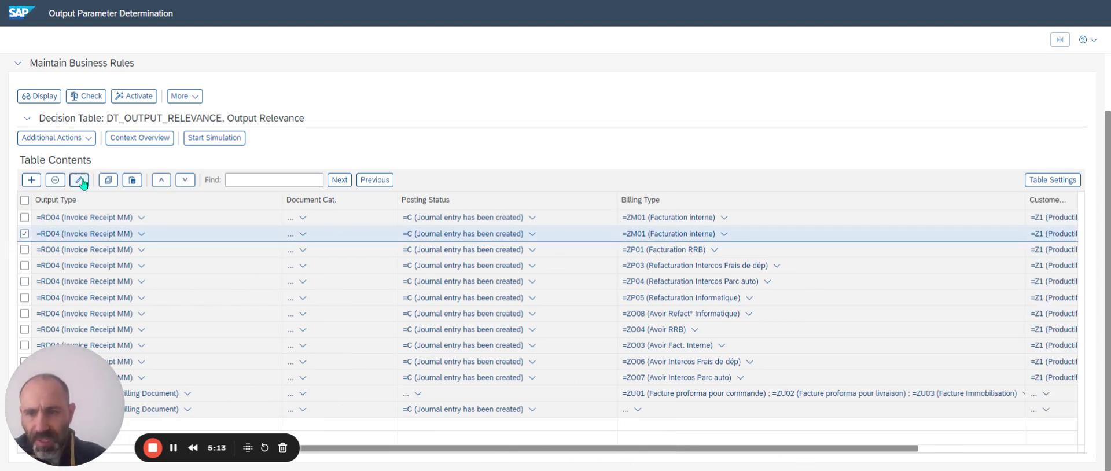
{"action": "double_click", "coordinate": [478, 234]}
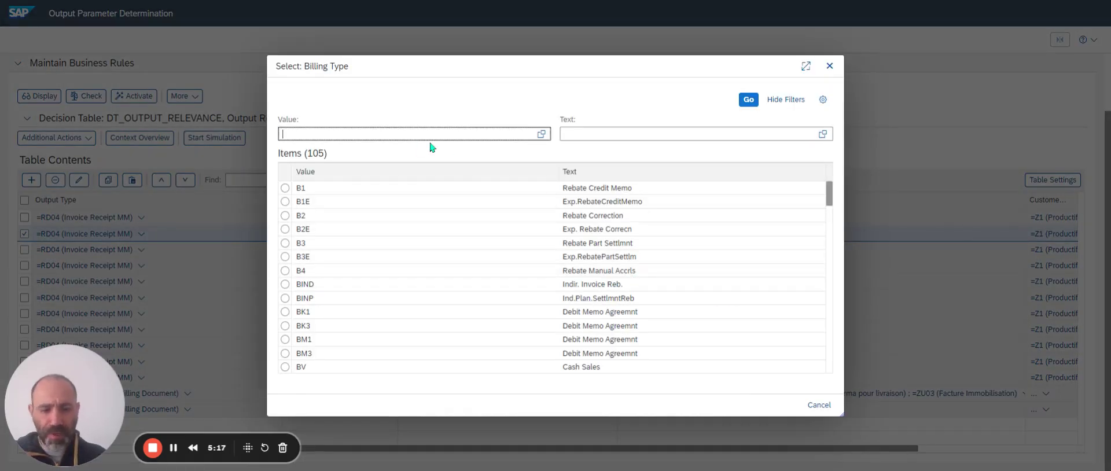
{"action": "type", "text": "Z*"}
{"action": "key", "text": "Return"}
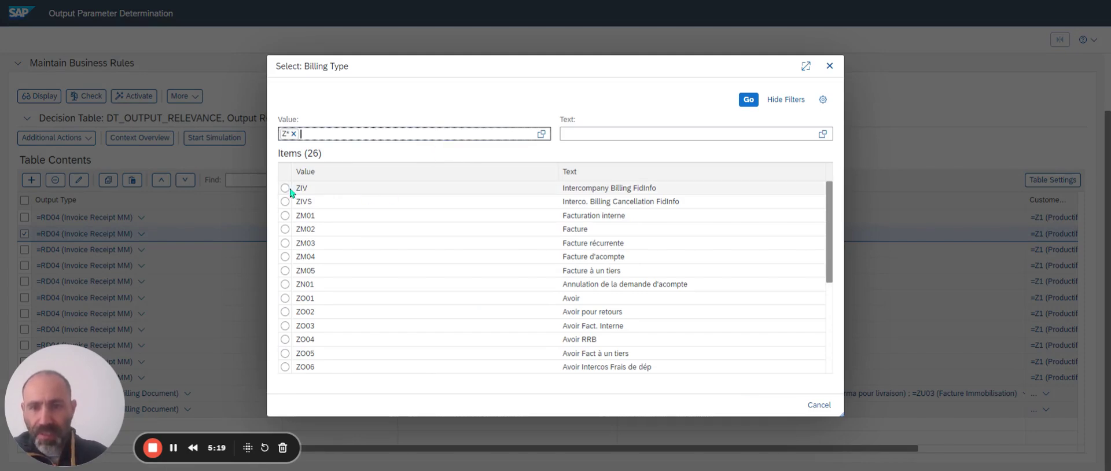
{"action": "left_click", "coordinate": [383, 188]}
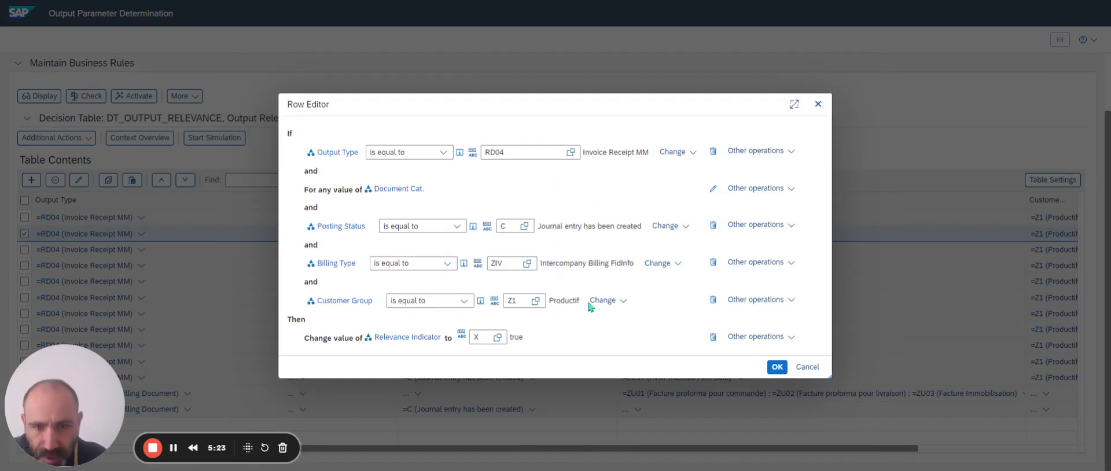
{"action": "left_click", "coordinate": [776, 366]}
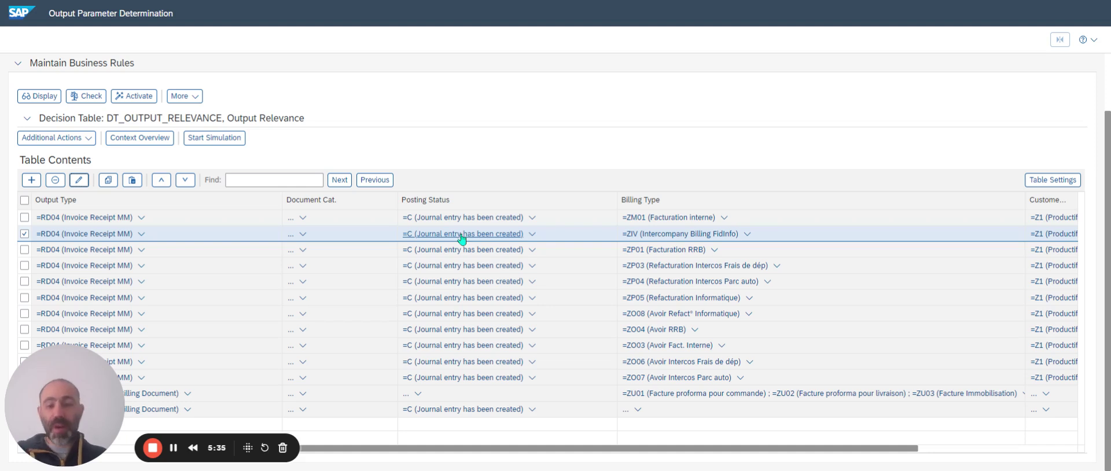
{"action": "left_click", "coordinate": [129, 97]}
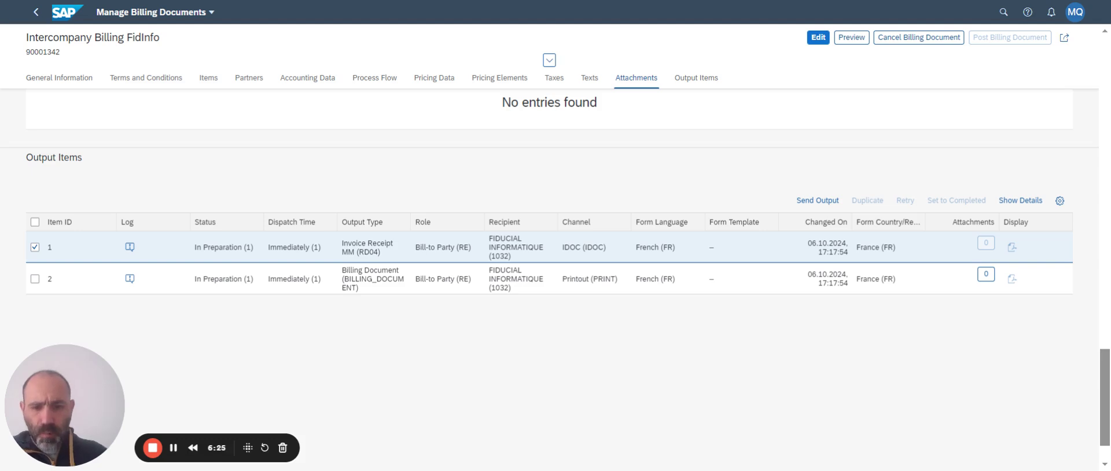
- In Manage Billing Documents, edit and save the FidInfo intercompany billing document and try to send its RD04 IDOC output item
{"action": "left_click", "coordinate": [548, 367]}
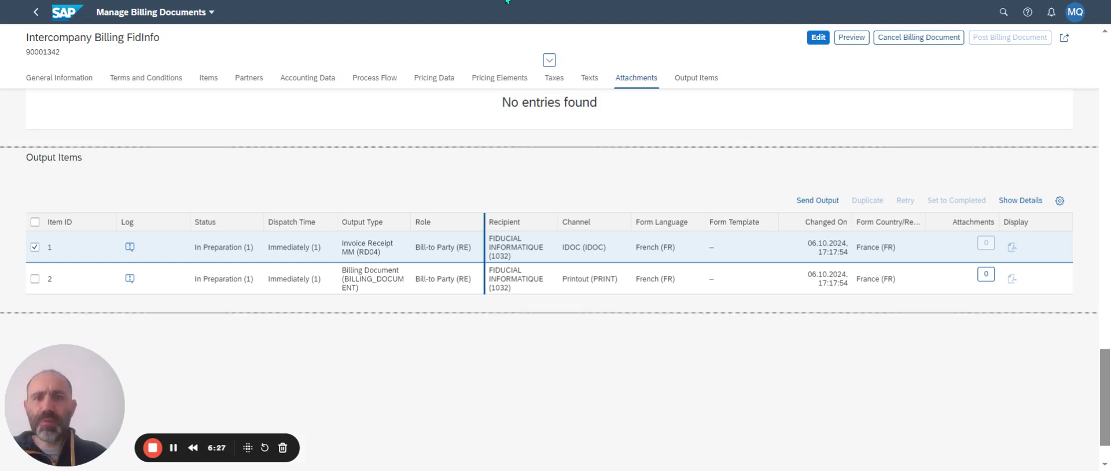
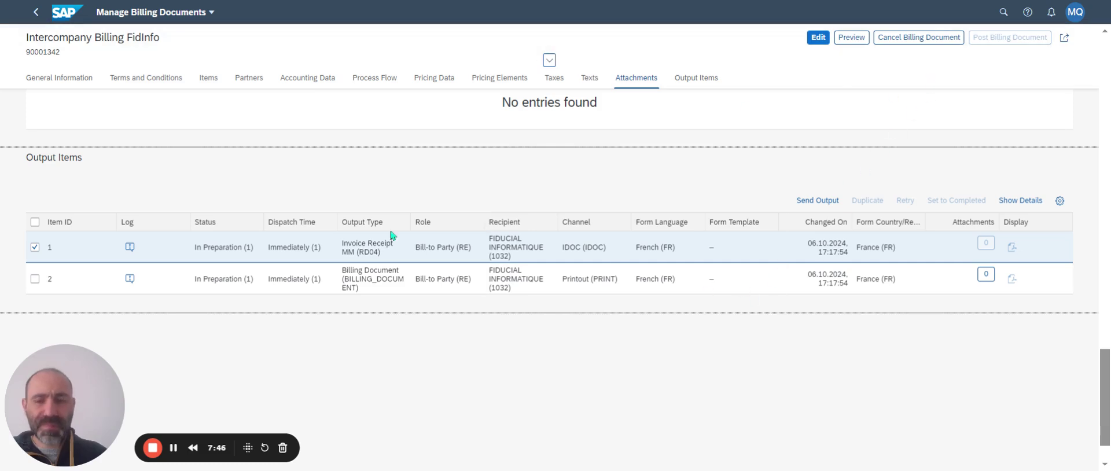
{"action": "left_click", "coordinate": [817, 38]}
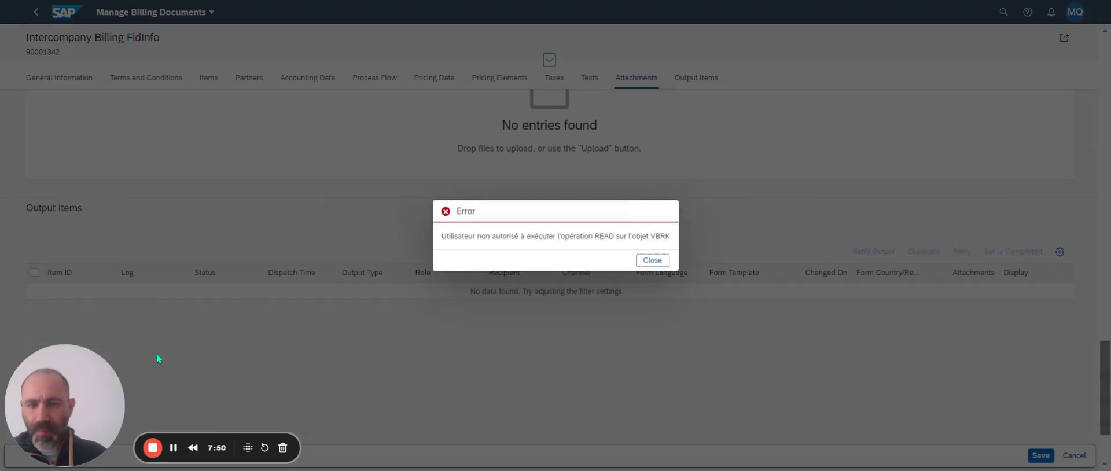
{"action": "left_click", "coordinate": [650, 261]}
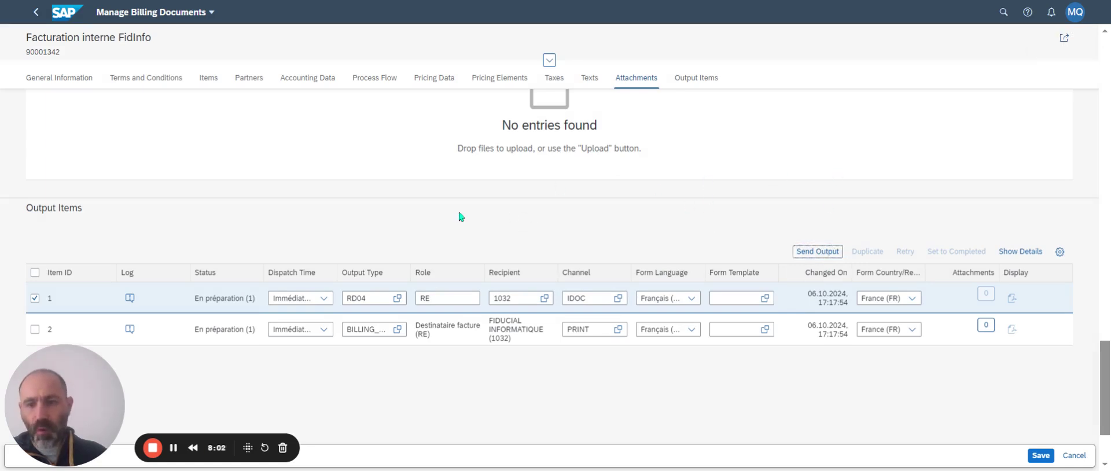
{"action": "left_click", "coordinate": [1040, 456]}
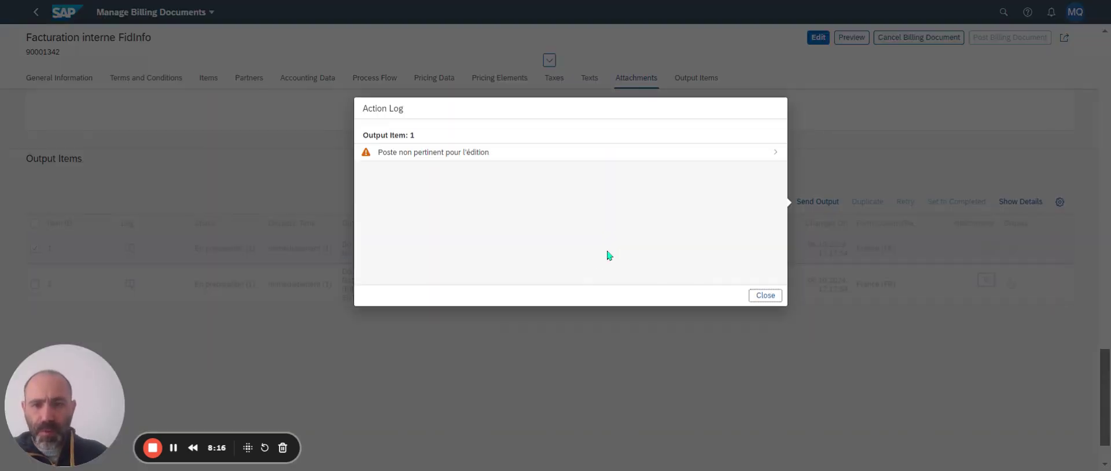
{"action": "left_click", "coordinate": [778, 300]}
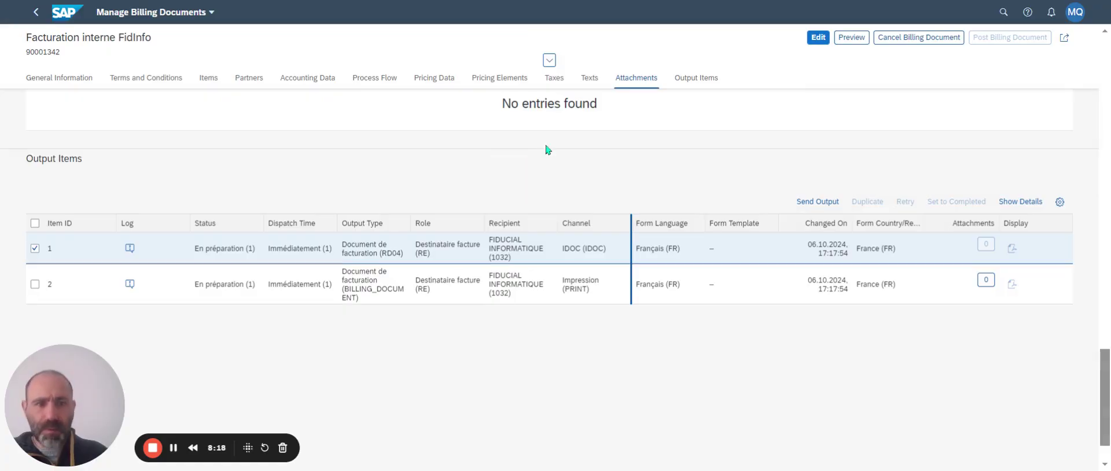